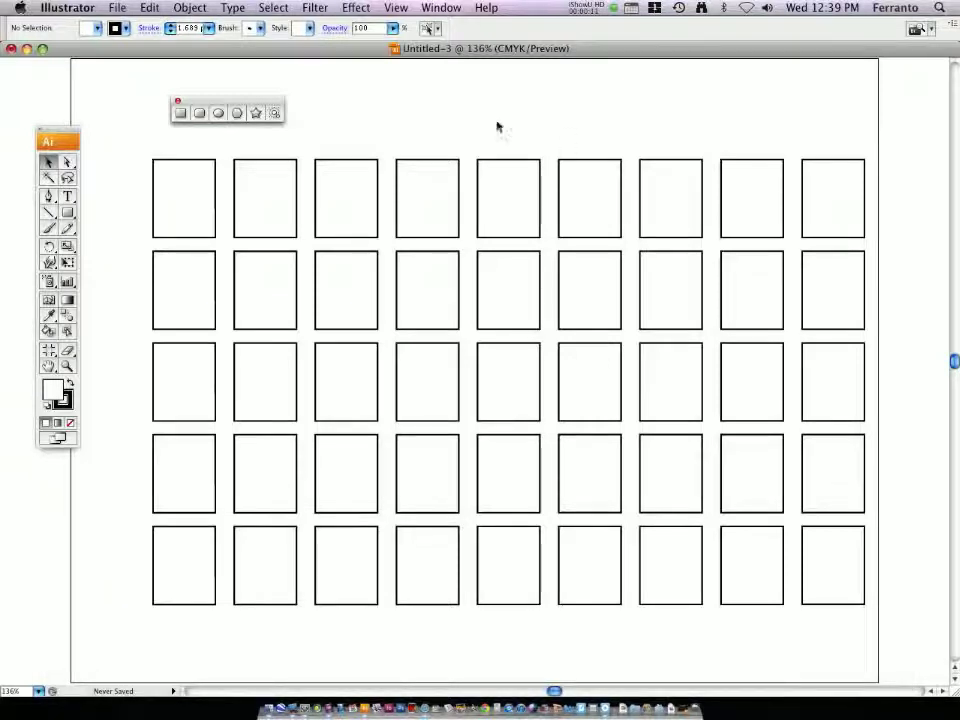
- Give the first rectangle in the top row a dark red fill and a light blue stroke
click(168, 195)
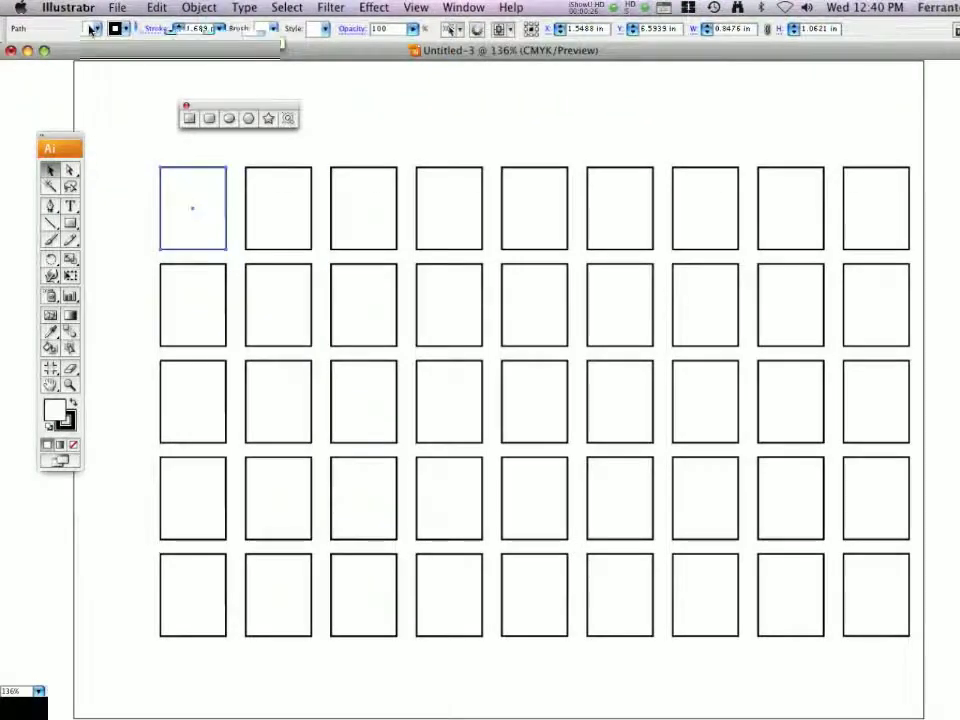
click(90, 30)
click(105, 47)
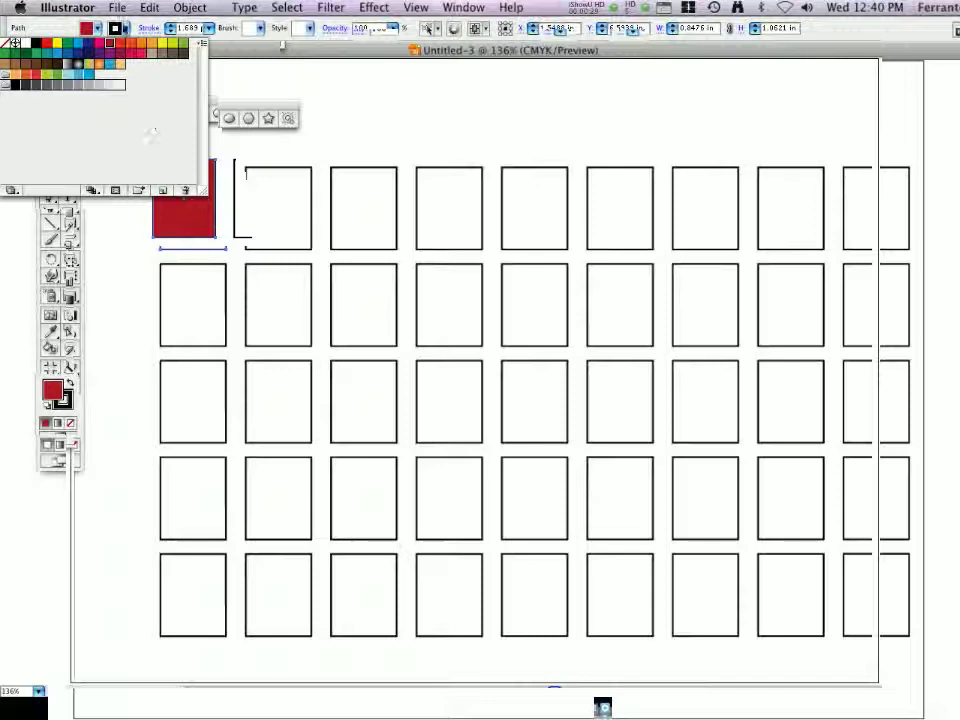
click(126, 28)
click(96, 55)
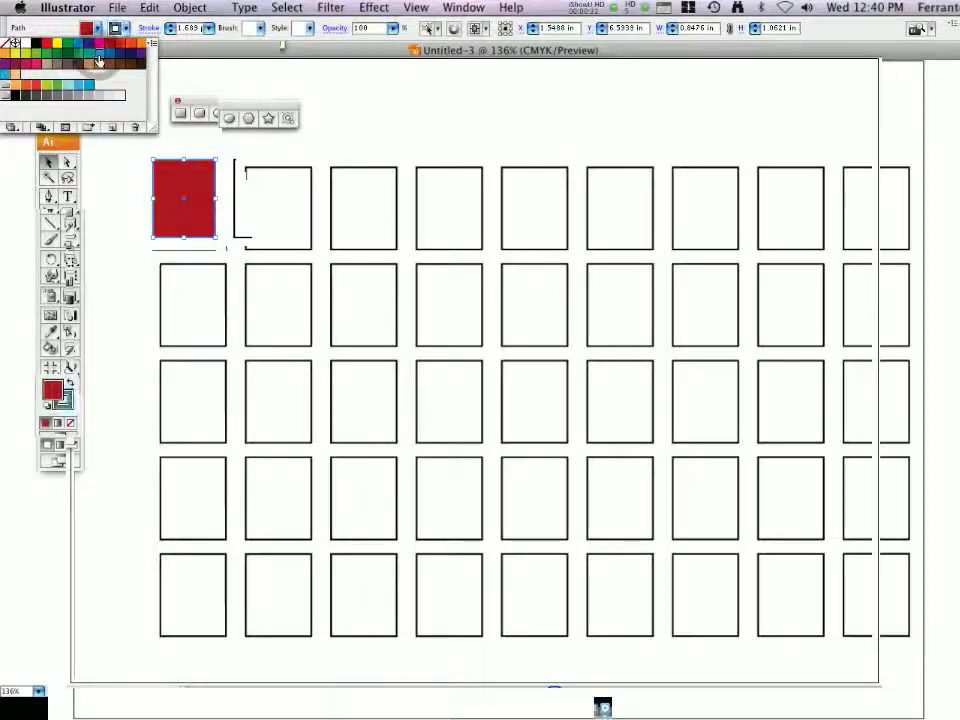
click(209, 137)
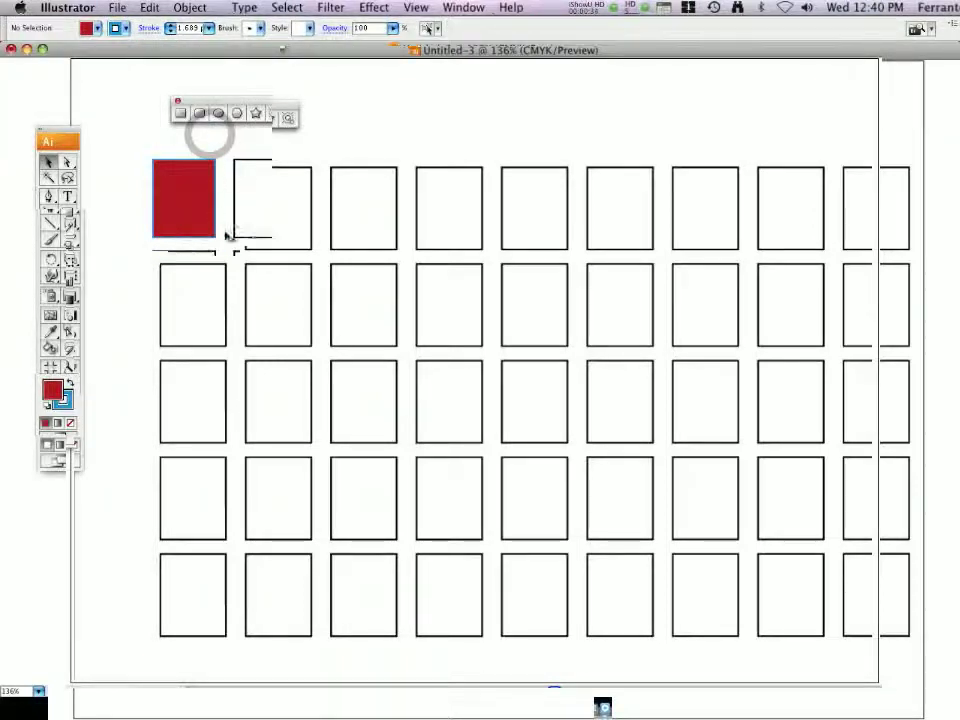
- Set the stroke weight of the red rectangle to 5 pt
click(182, 168)
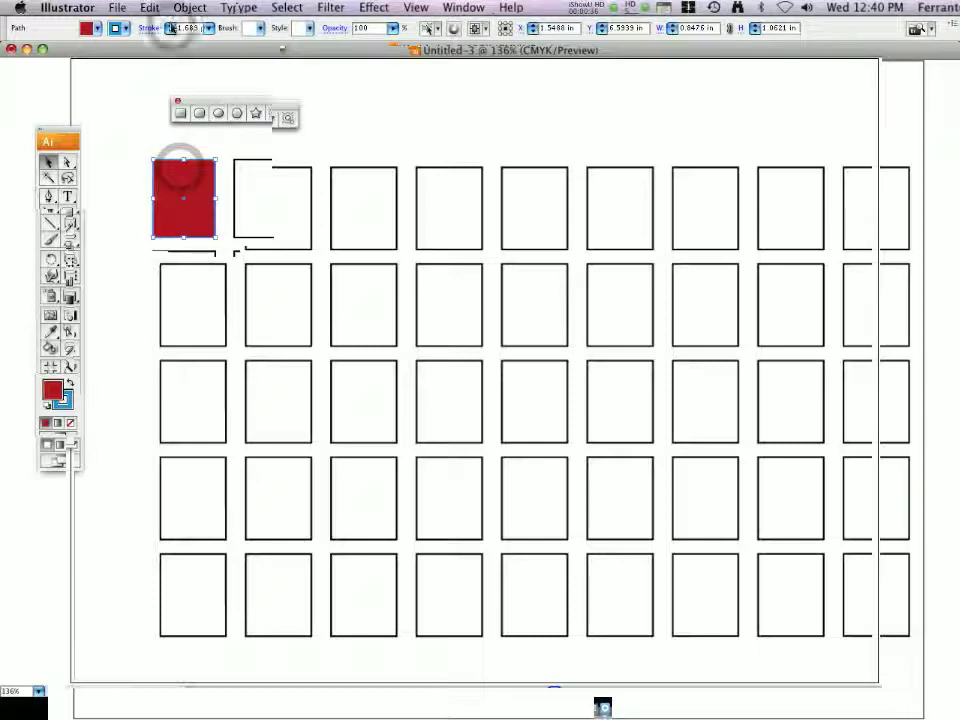
click(171, 27)
click(171, 27)
click(171, 27)
click(140, 122)
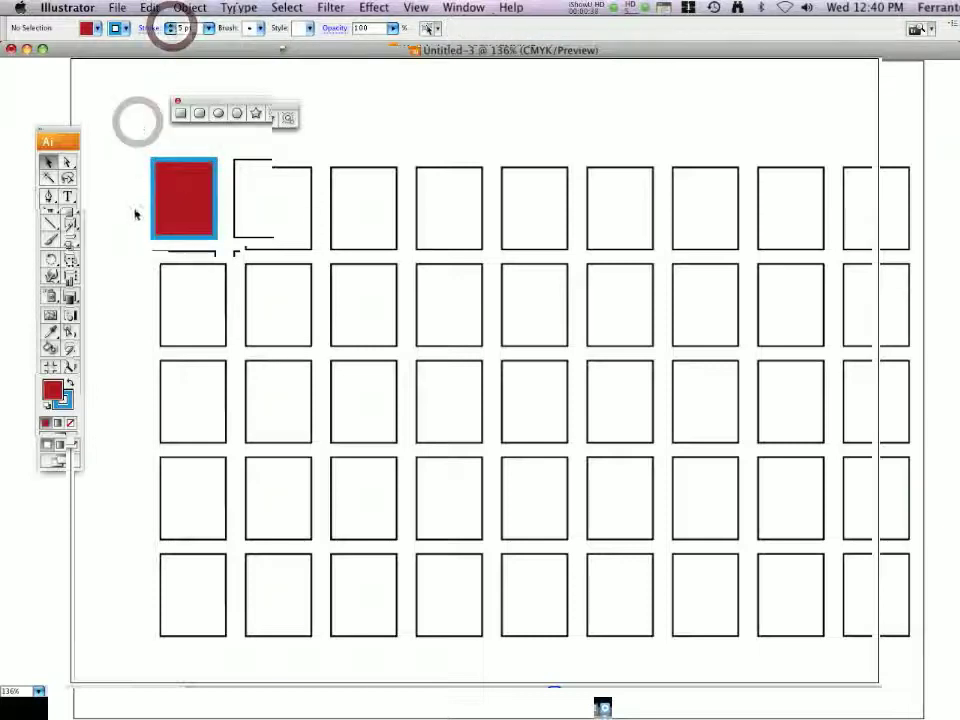
click(96, 28)
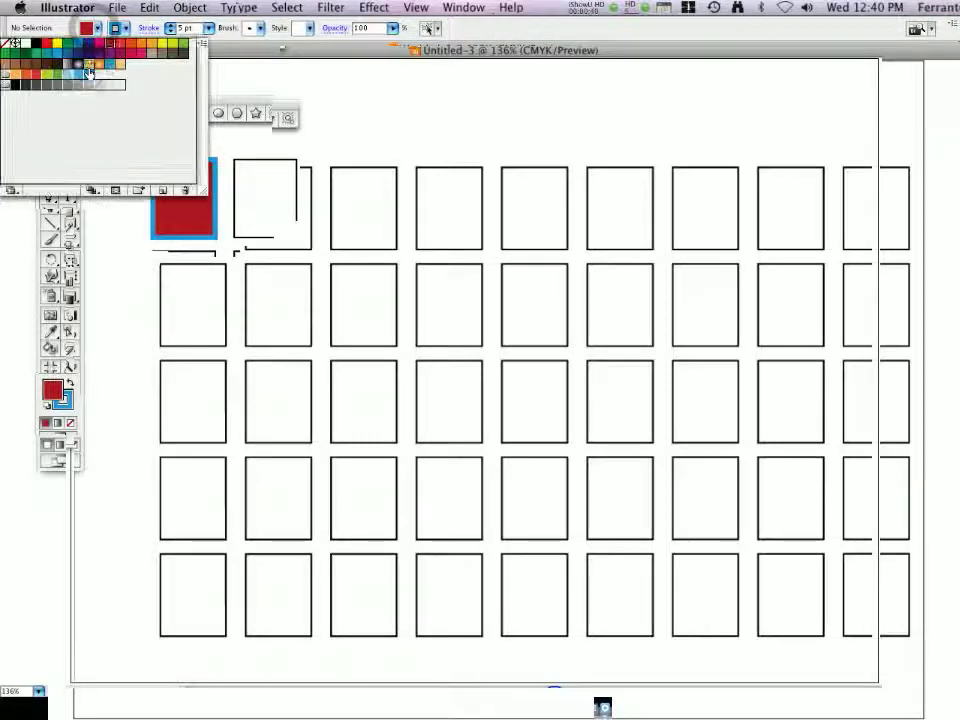
click(89, 64)
click(88, 28)
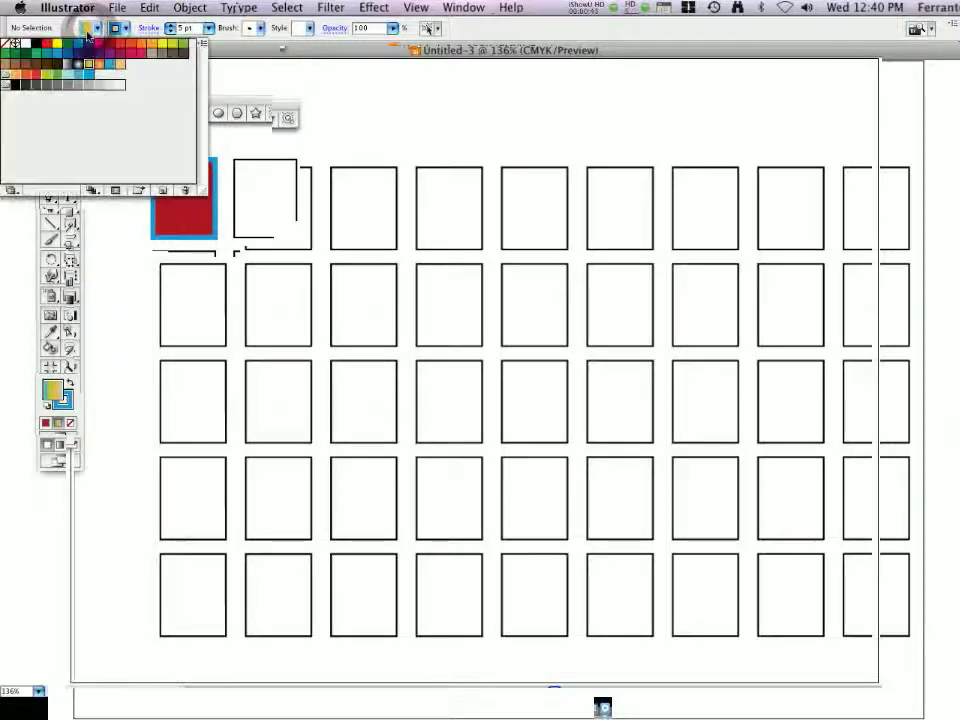
click(172, 52)
- Fill the second rectangle in the top row with bright pink
click(265, 198)
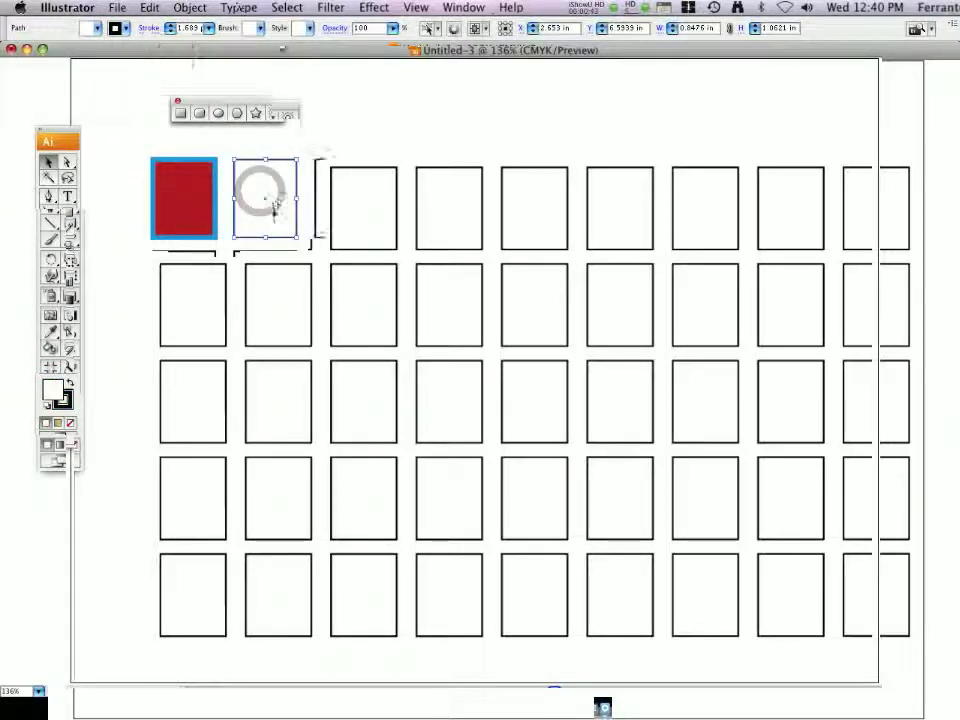
click(96, 28)
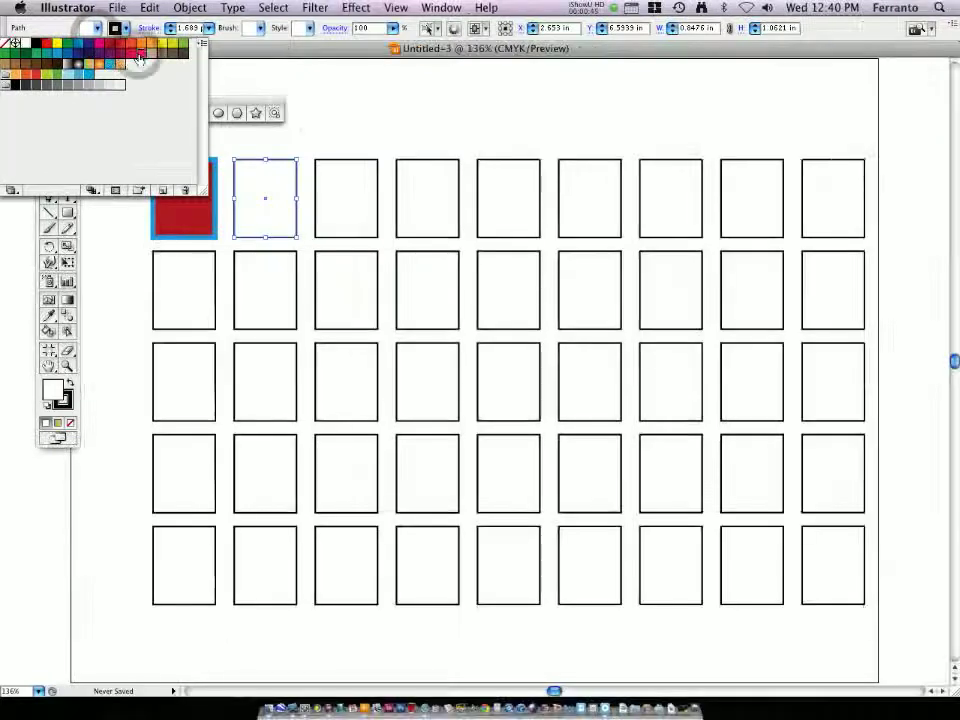
click(139, 58)
click(300, 118)
- Copy the first rectangle's fill and stroke onto the second top-row rectangle with the Eyedropper tool
click(271, 210)
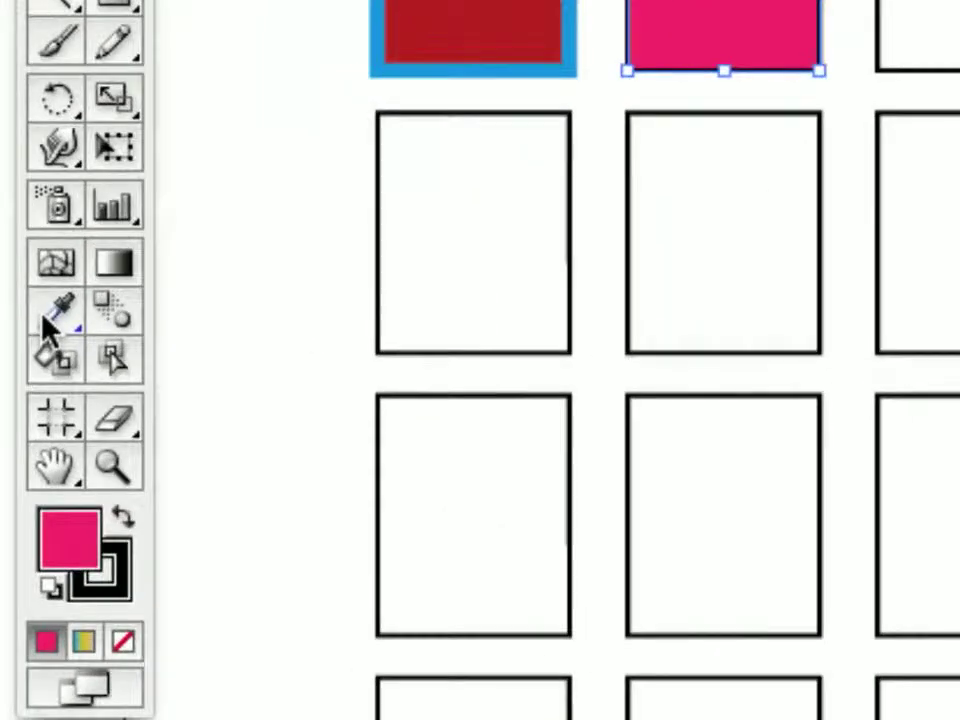
click(44, 318)
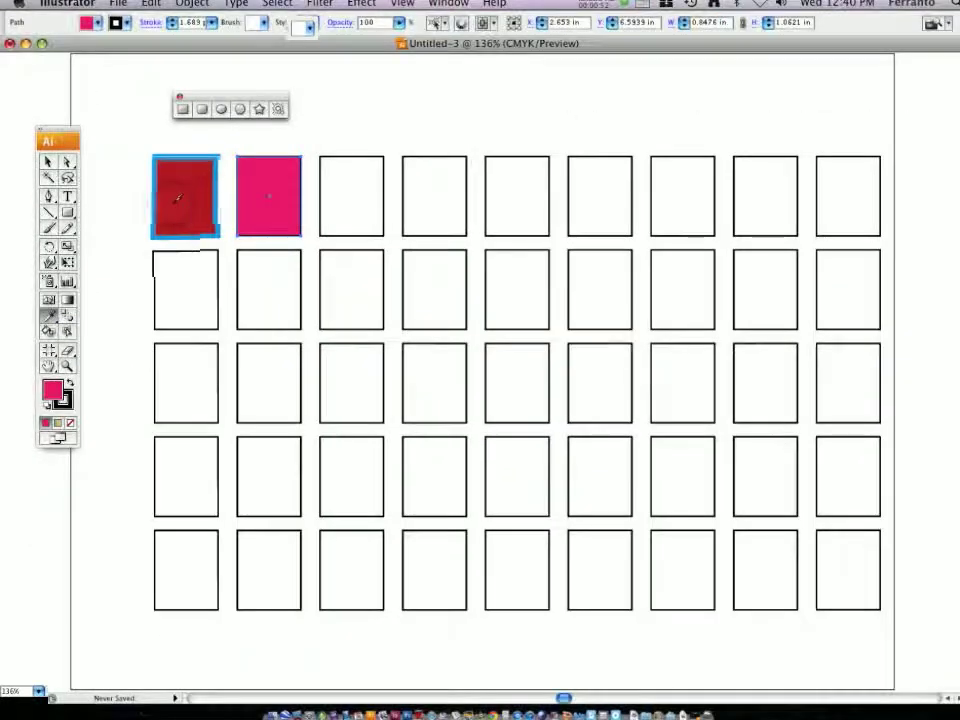
click(178, 198)
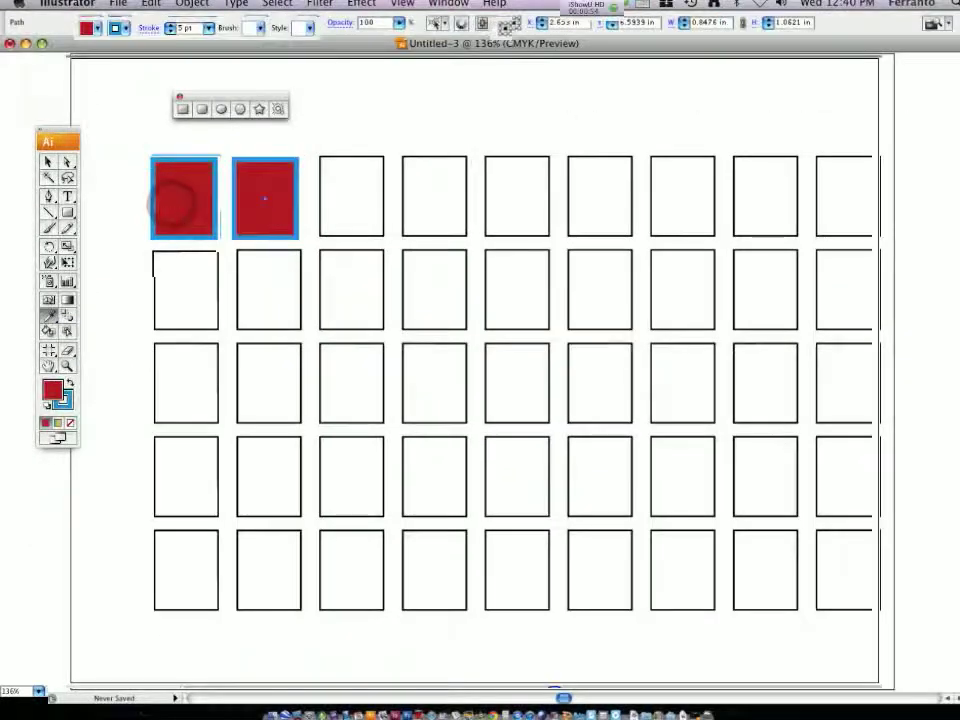
- Apply the first rectangle's red fill and blue stroke to the remaining seven top-row rectangles with the Eyedropper tool
click(48, 161)
click(336, 193)
drag(326, 133, 872, 232)
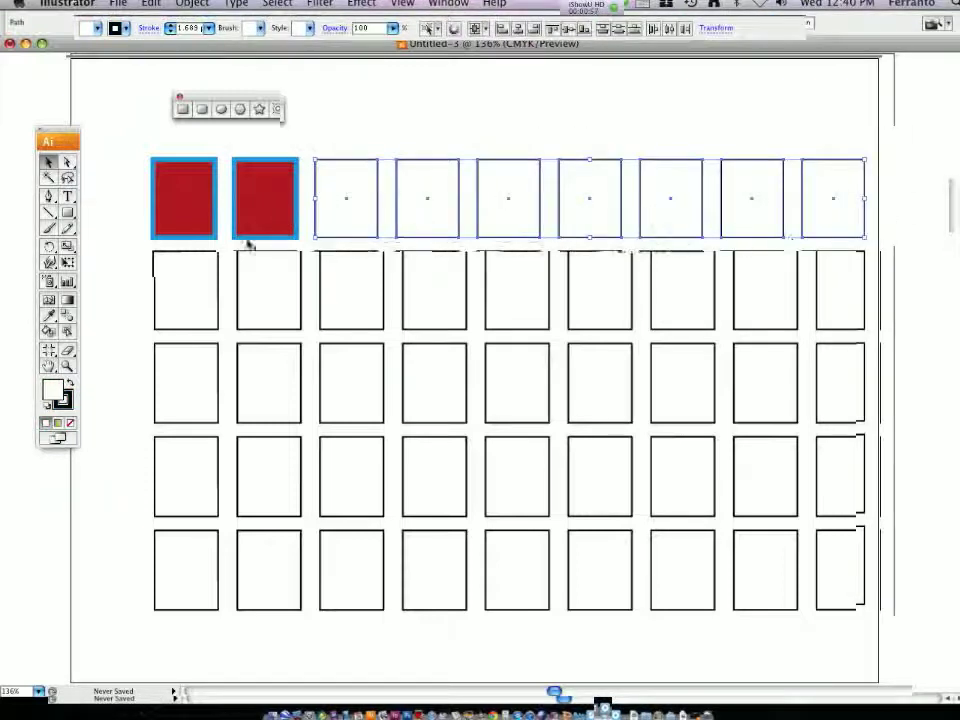
click(48, 316)
click(192, 190)
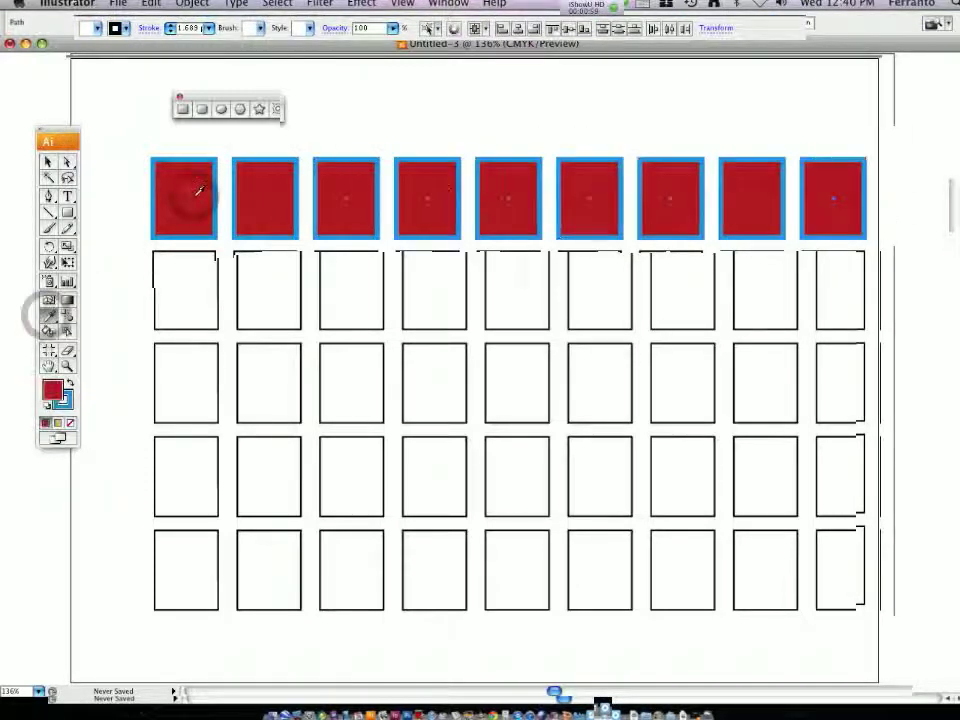
click(47, 161)
click(95, 129)
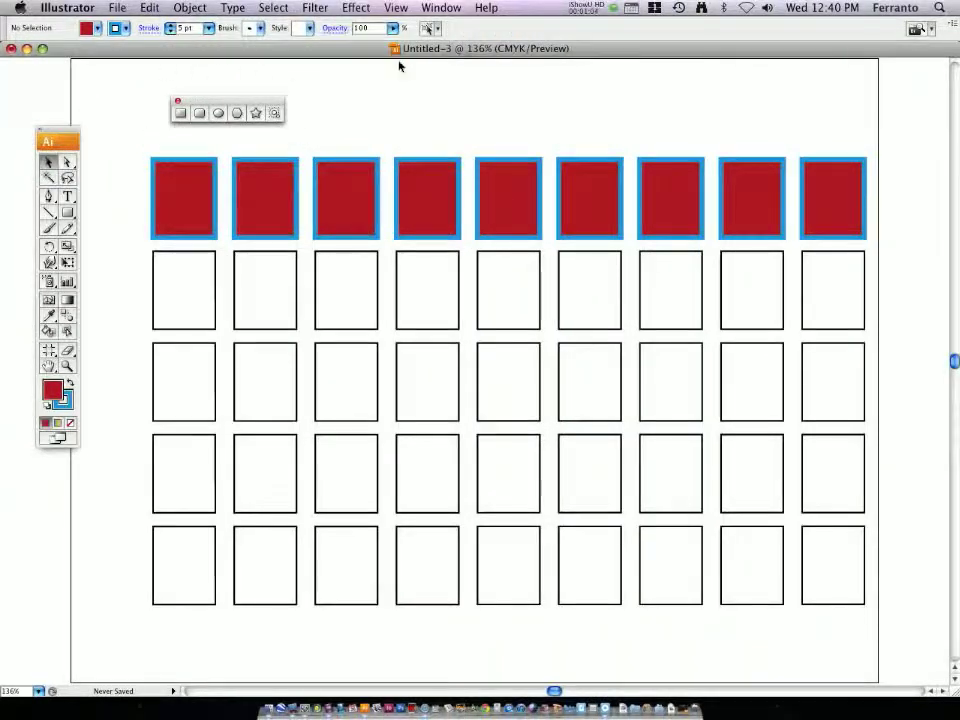
- Show the document's swatches and fill the first rectangle of the second row with dark navy blue
click(441, 7)
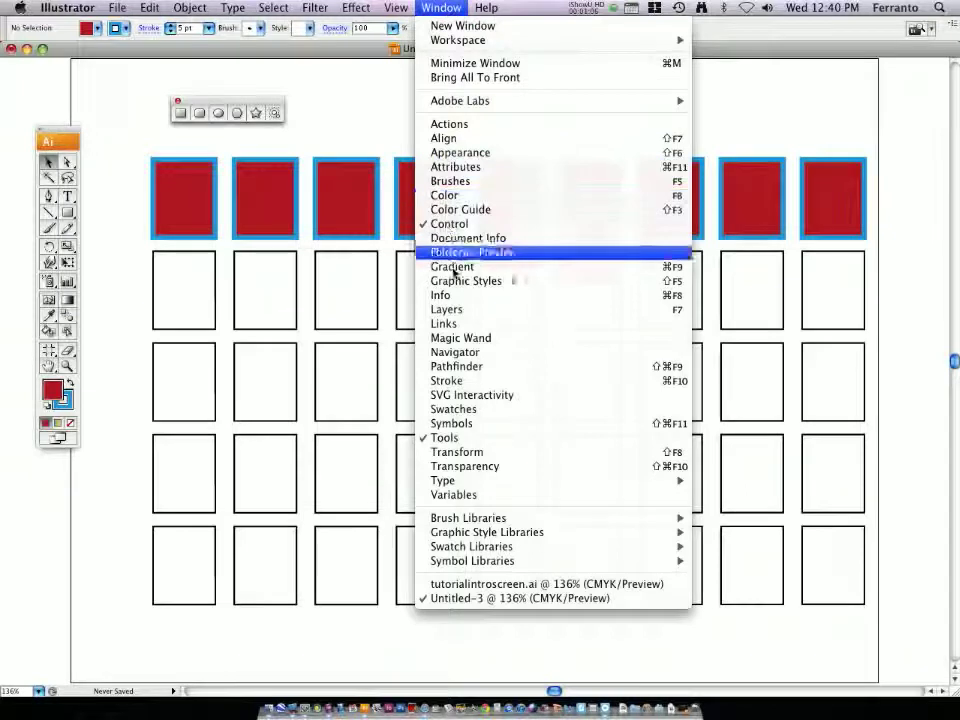
click(496, 410)
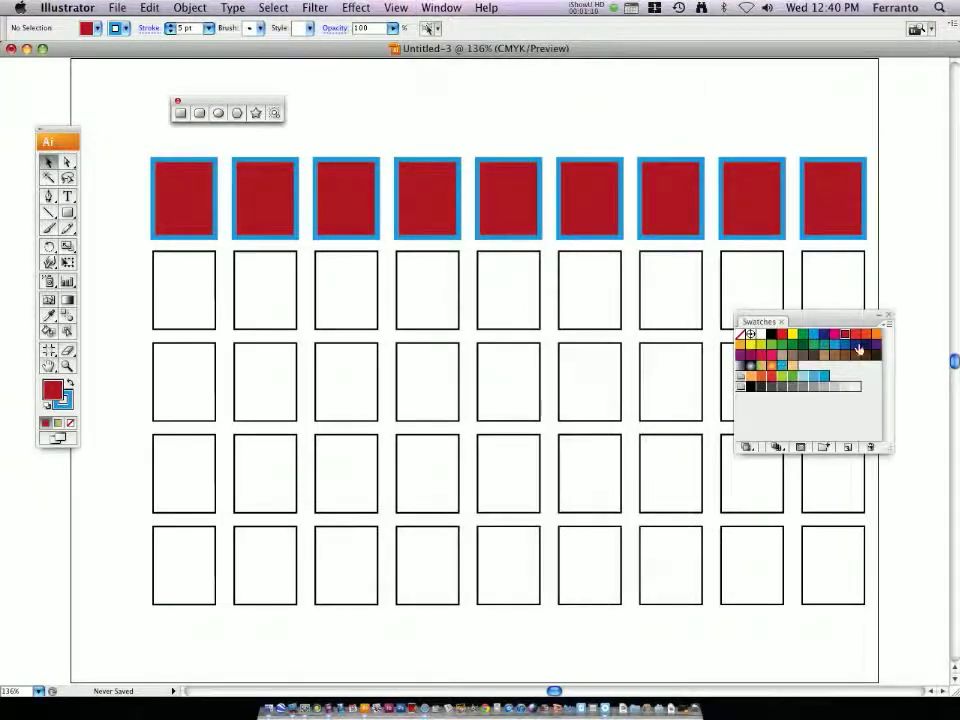
click(857, 346)
click(170, 307)
click(866, 346)
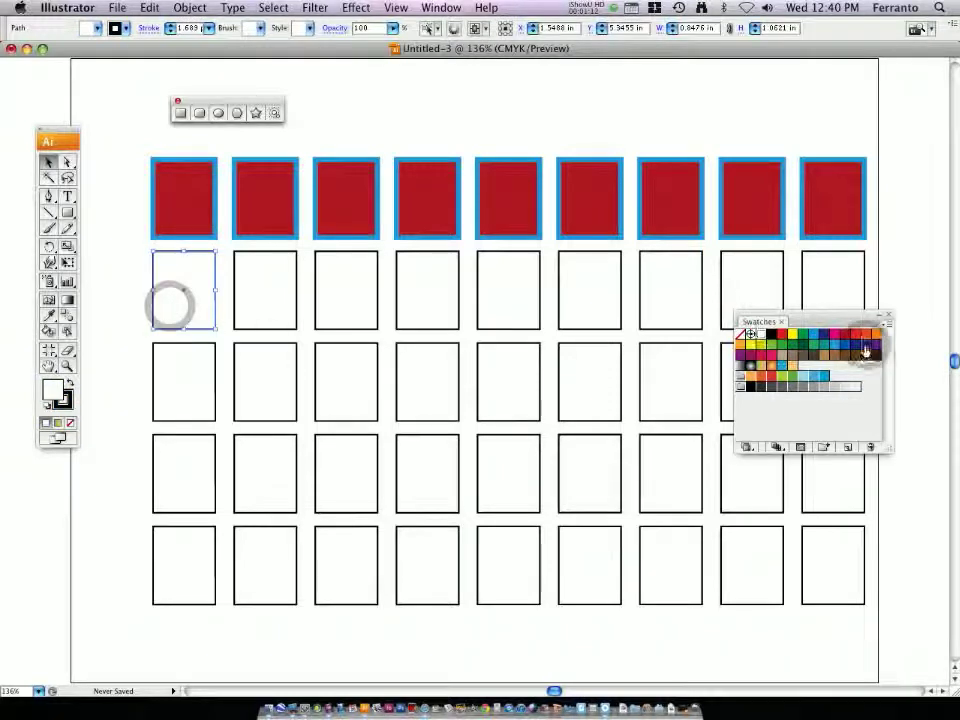
- Give the navy rectangle an orange stroke with a weight of 5 pt
click(124, 28)
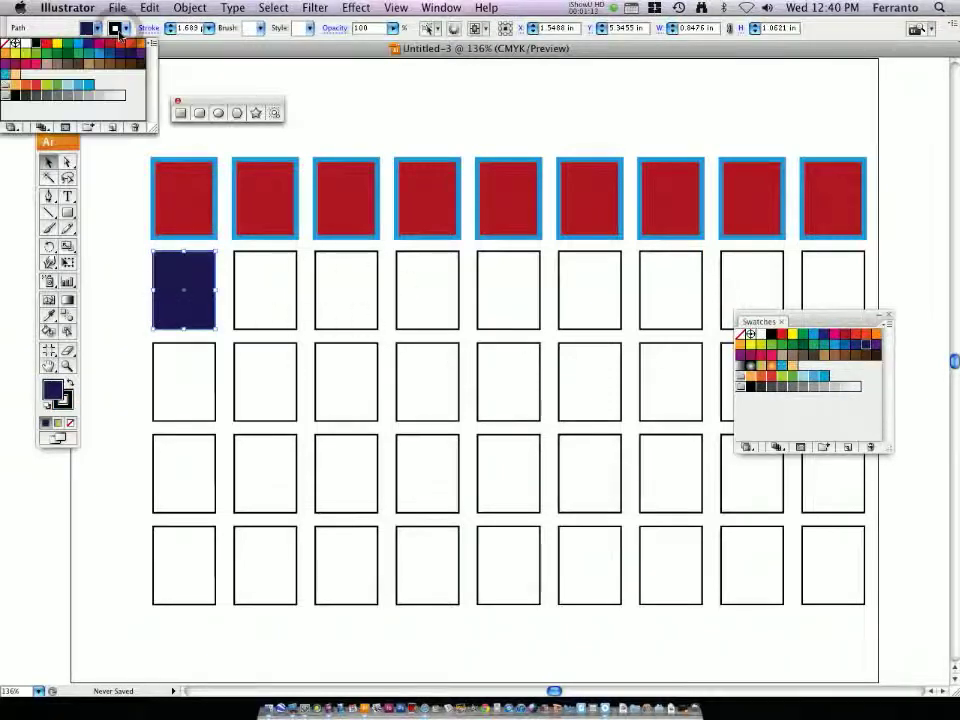
click(137, 46)
click(170, 26)
click(170, 26)
click(170, 26)
click(170, 26)
click(113, 167)
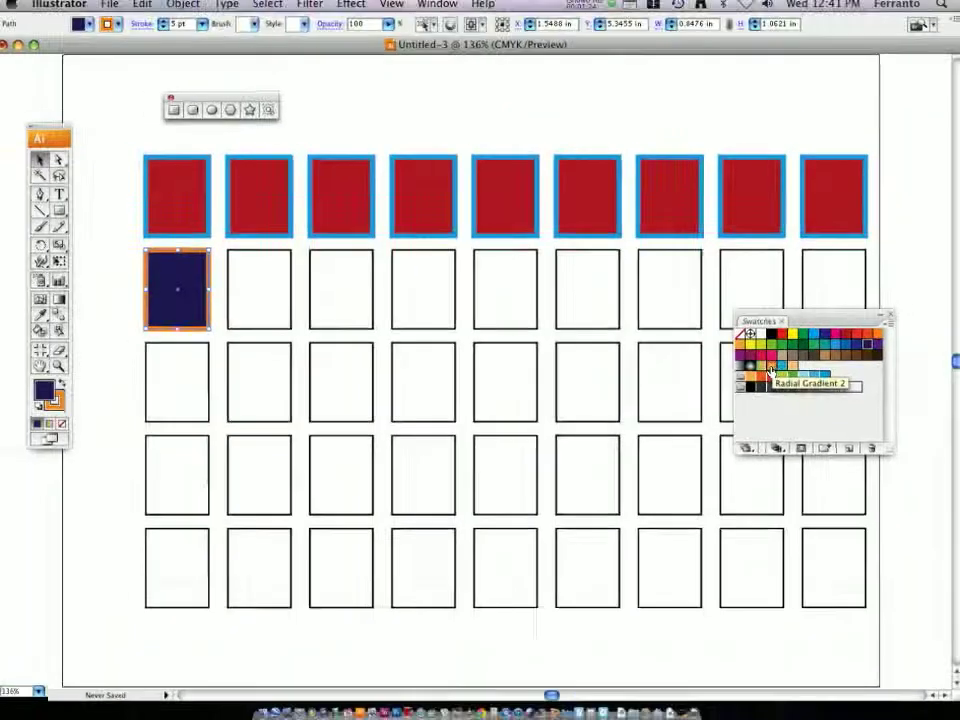
- Fill the first rectangle of the second row with the Radial Gradient 2 swatch
click(768, 369)
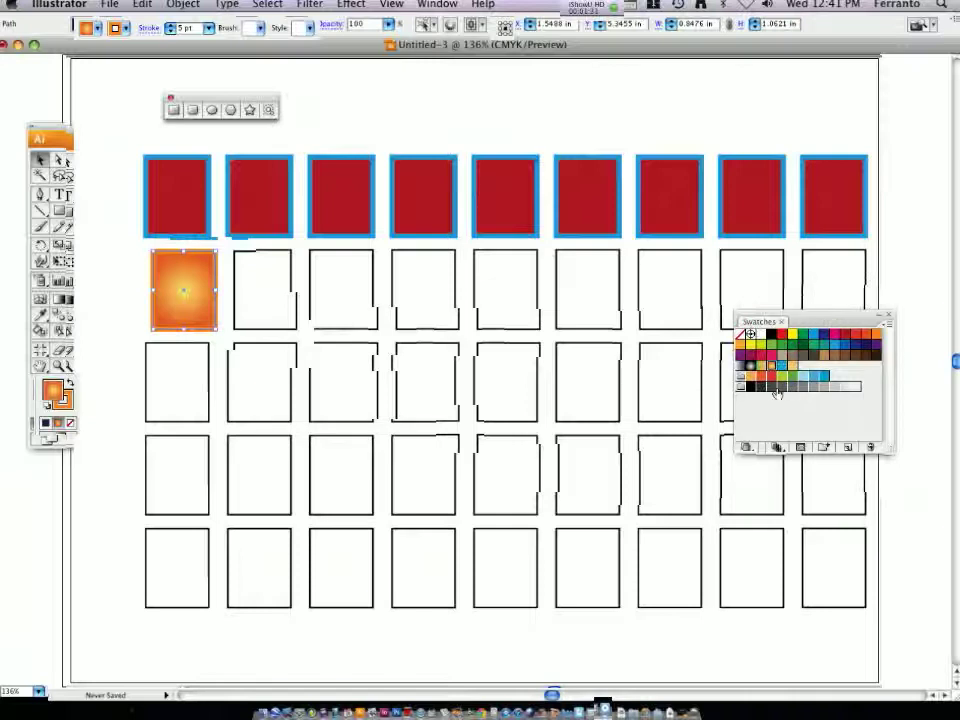
click(754, 372)
click(750, 367)
click(740, 367)
click(760, 368)
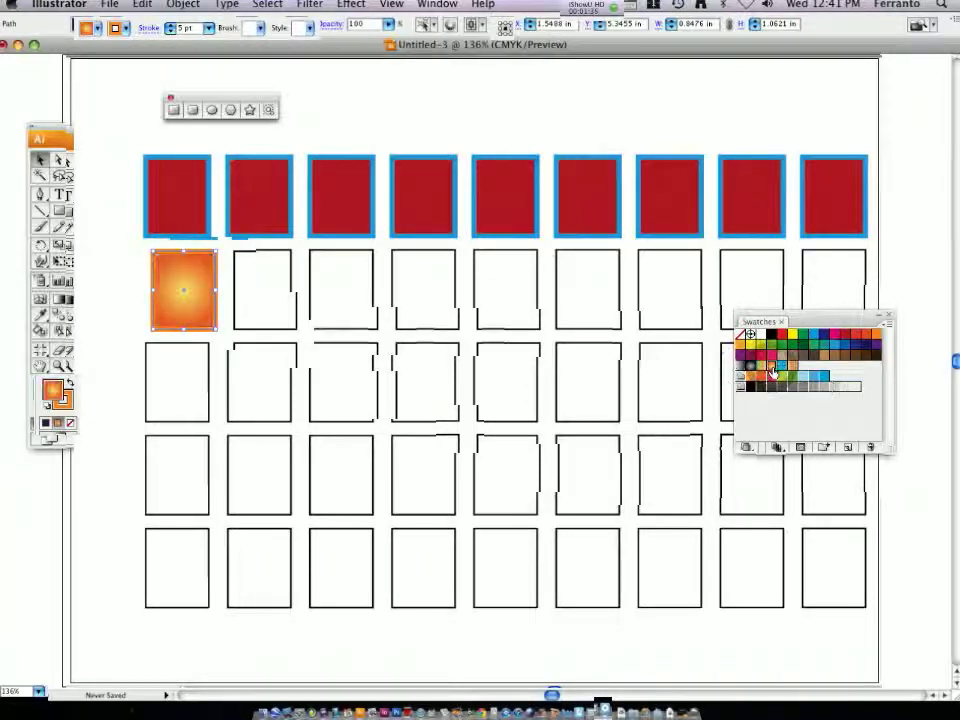
- Show the gradient settings and recolour the radial gradient with orange-red at its start and magenta at its end
click(441, 6)
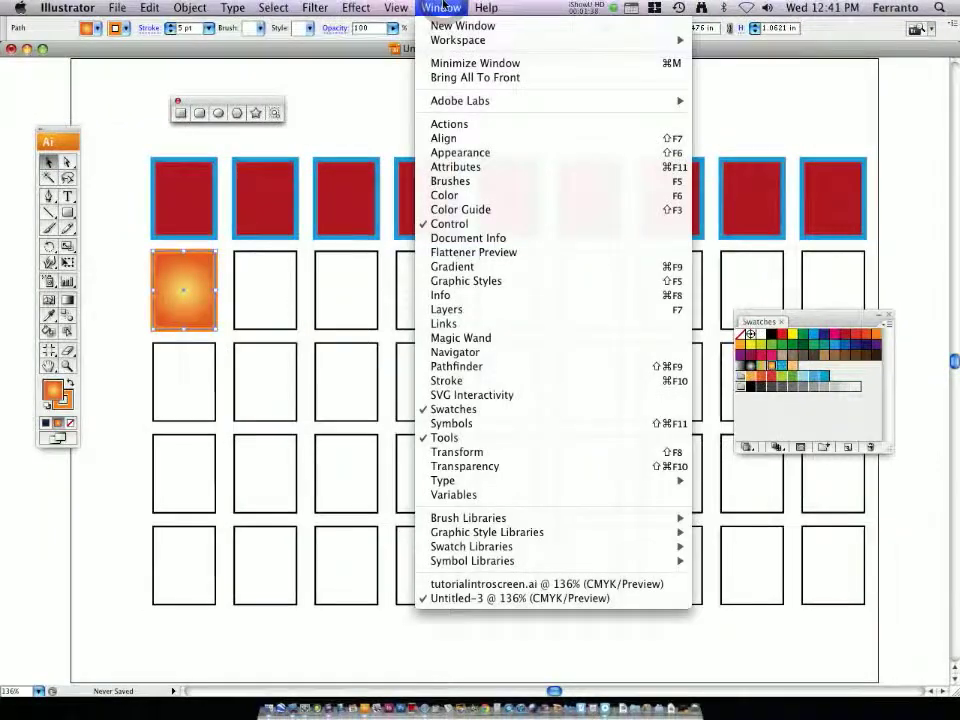
click(481, 268)
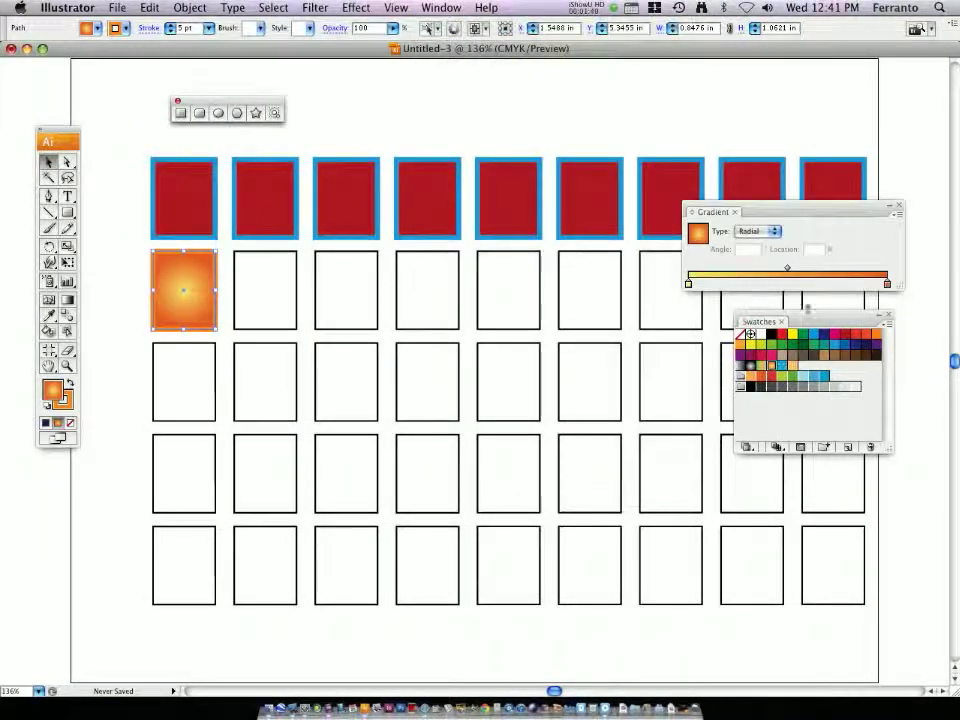
drag(894, 231, 914, 204)
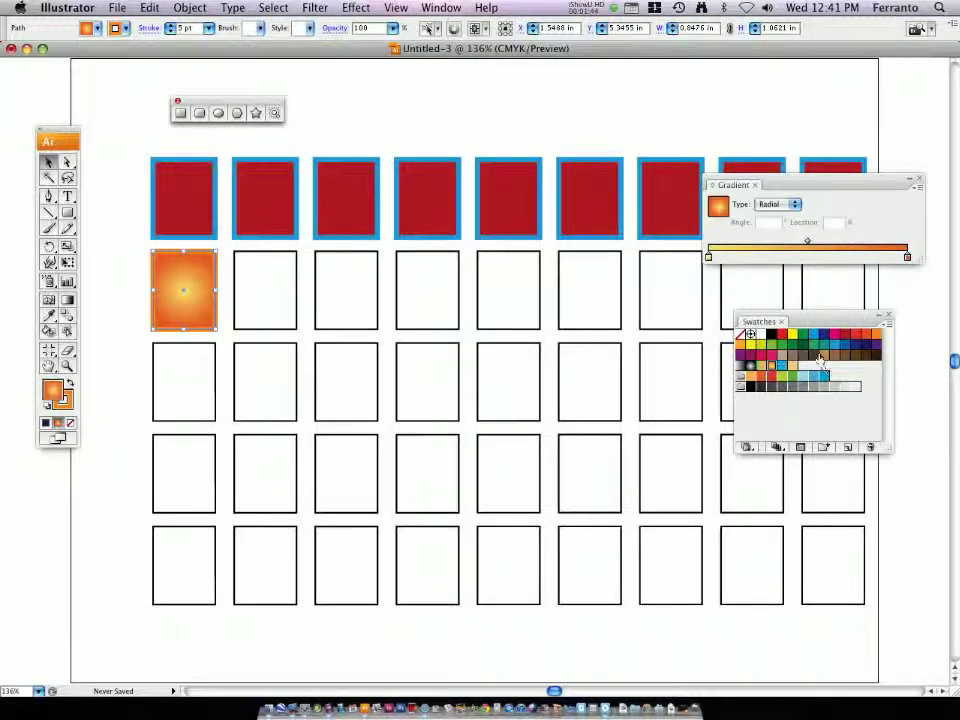
click(832, 336)
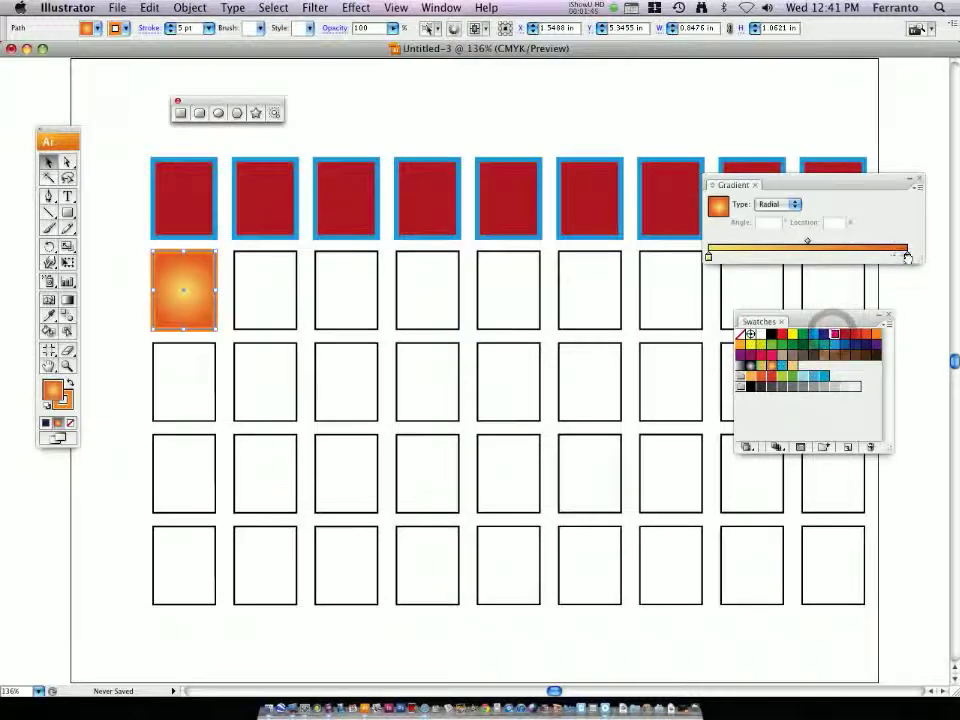
drag(834, 335, 907, 257)
drag(865, 342, 708, 257)
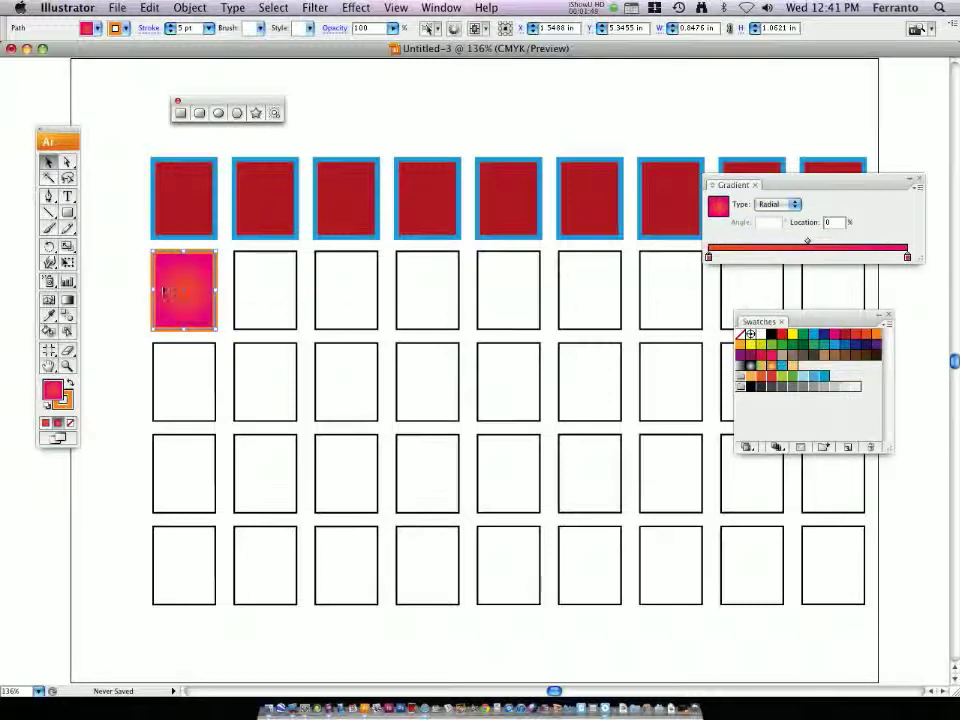
click(126, 289)
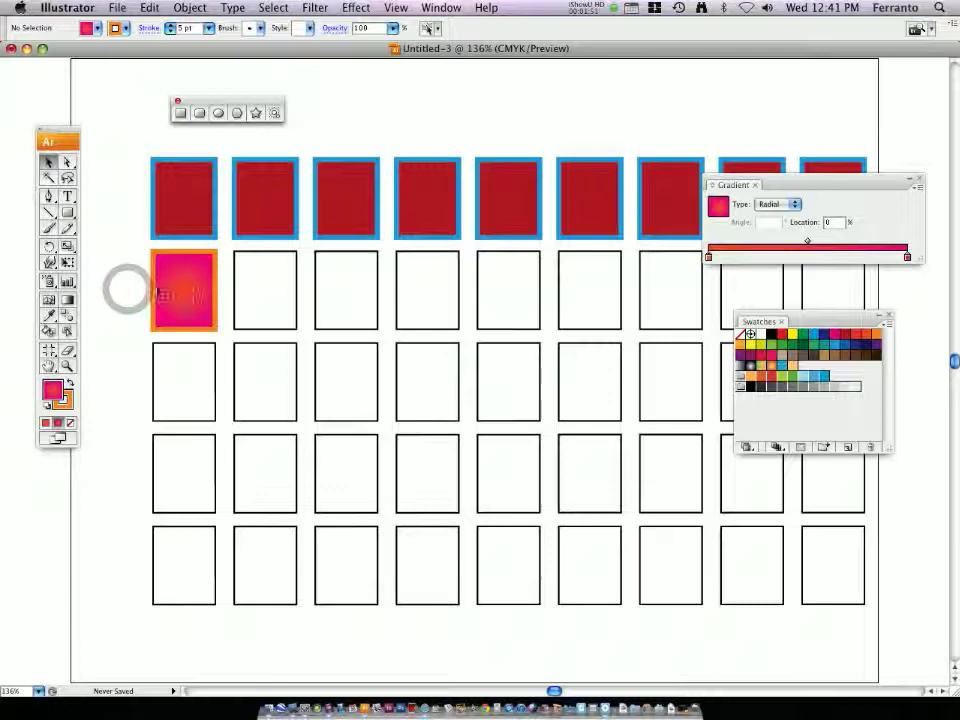
- Add a light blue colour stop and a dark red colour stop at about 63% to the rectangle's radial gradient
click(174, 291)
drag(812, 336, 813, 334)
drag(770, 259, 768, 258)
drag(845, 336, 833, 258)
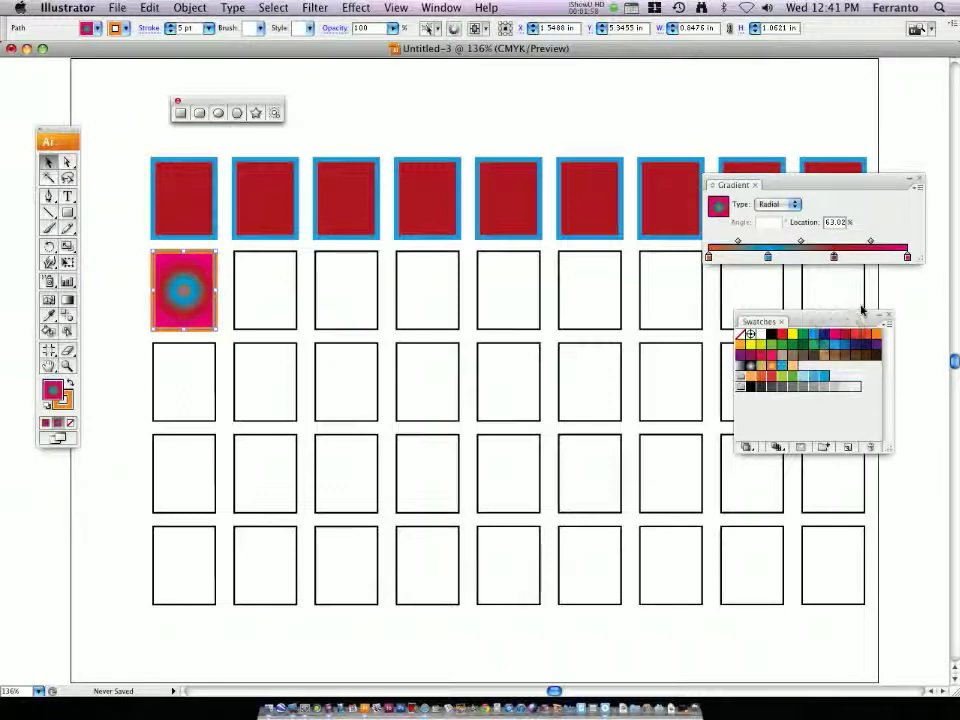
- Remove the dark red stop from the gradient and move the blue stop to about 55.5%
drag(834, 258, 836, 286)
click(768, 258)
drag(784, 262, 818, 257)
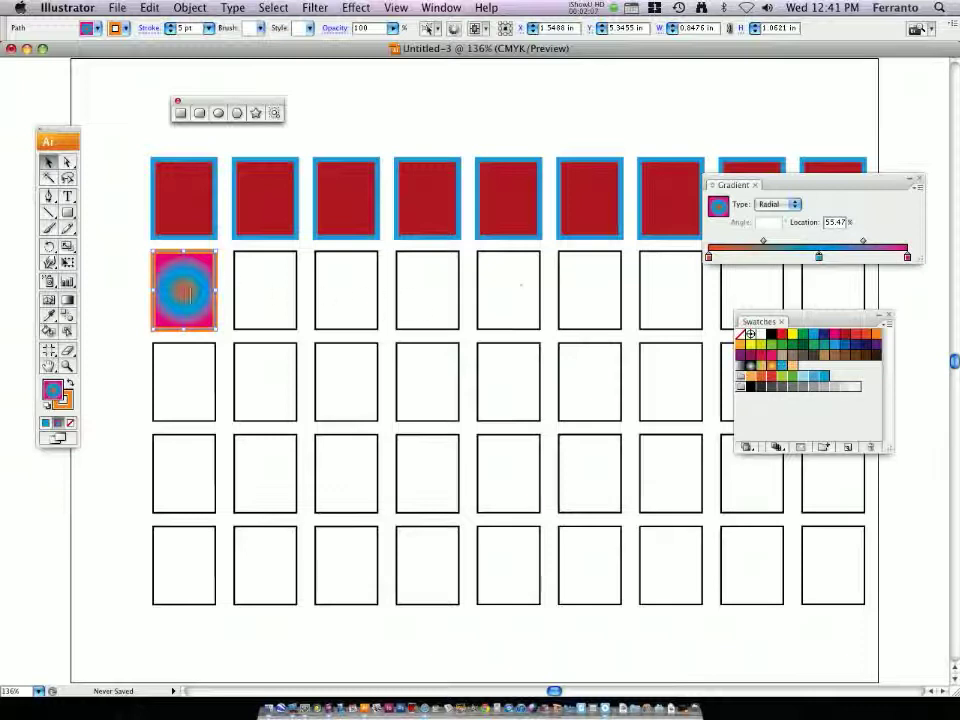
- Change the gradient type to Linear and redirect it diagonally across the rectangle with the Gradient tool
click(788, 206)
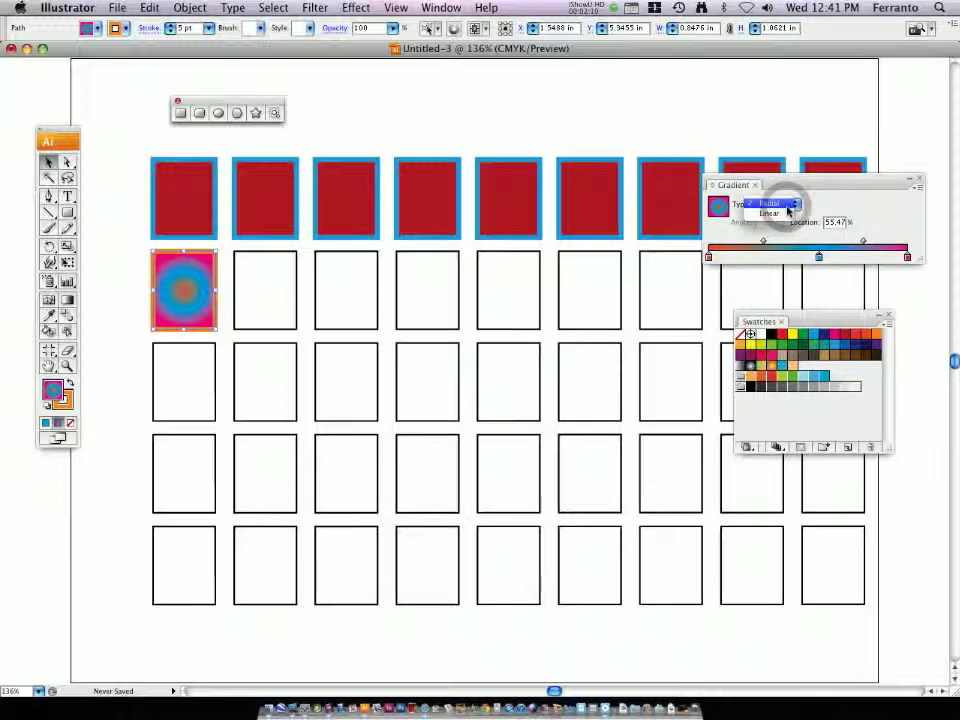
click(786, 214)
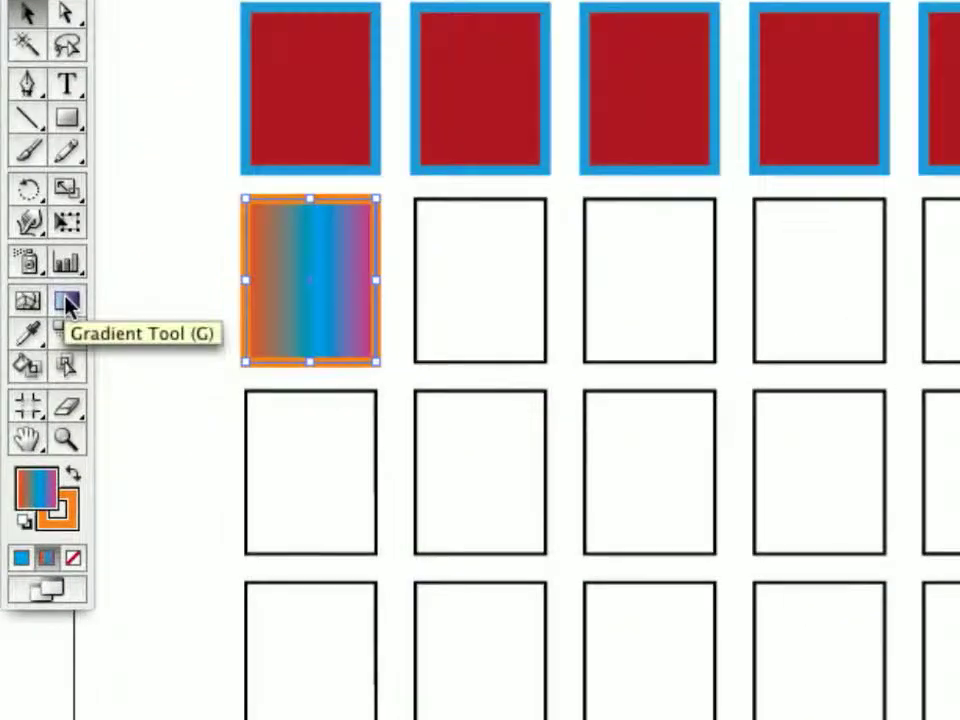
click(66, 301)
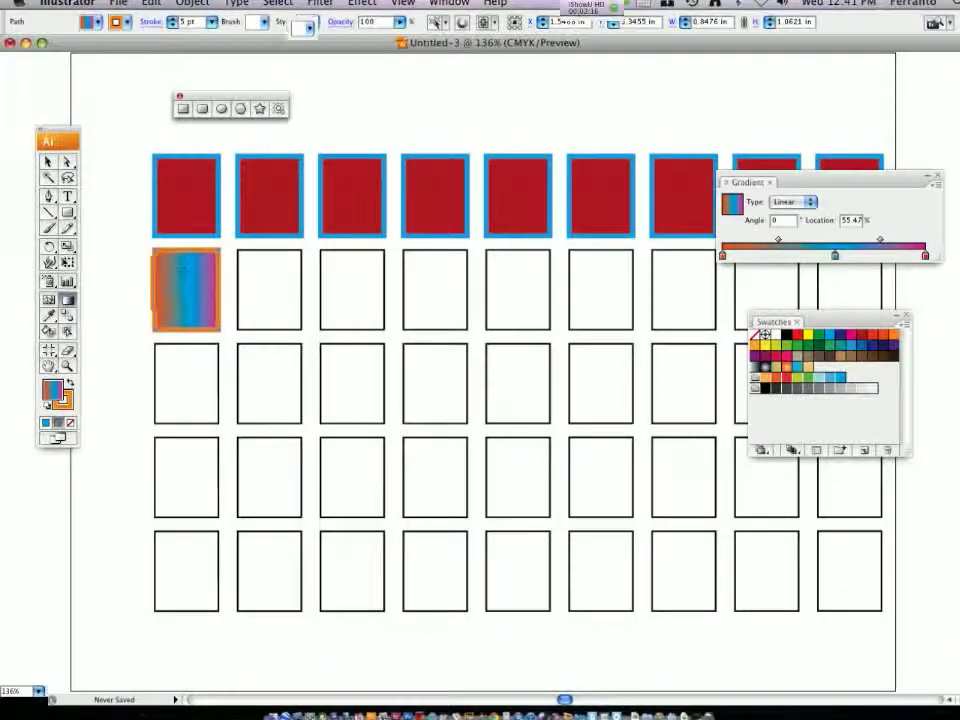
drag(152, 253, 180, 249)
drag(121, 305, 207, 314)
- Copy the gradient fill and orange stroke onto the other eight second-row rectangles with the Eyedropper tool
click(47, 162)
drag(229, 272, 728, 312)
click(48, 315)
click(167, 292)
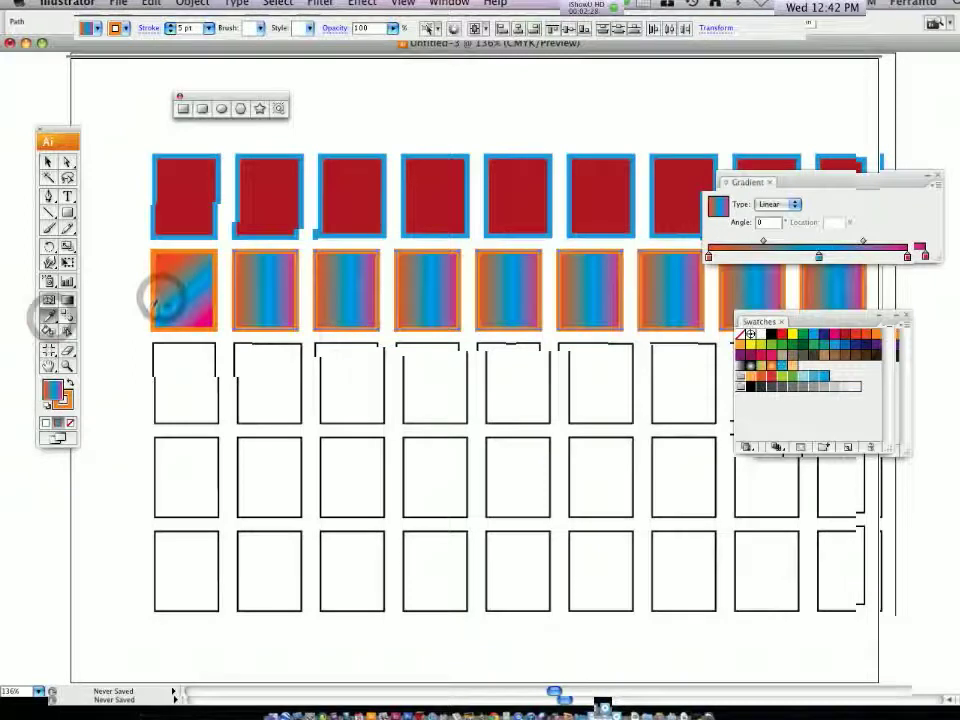
- Move the Gradient and Swatches panels clear of the second-row rectangles
click(47, 162)
drag(857, 181, 822, 104)
drag(831, 321, 844, 393)
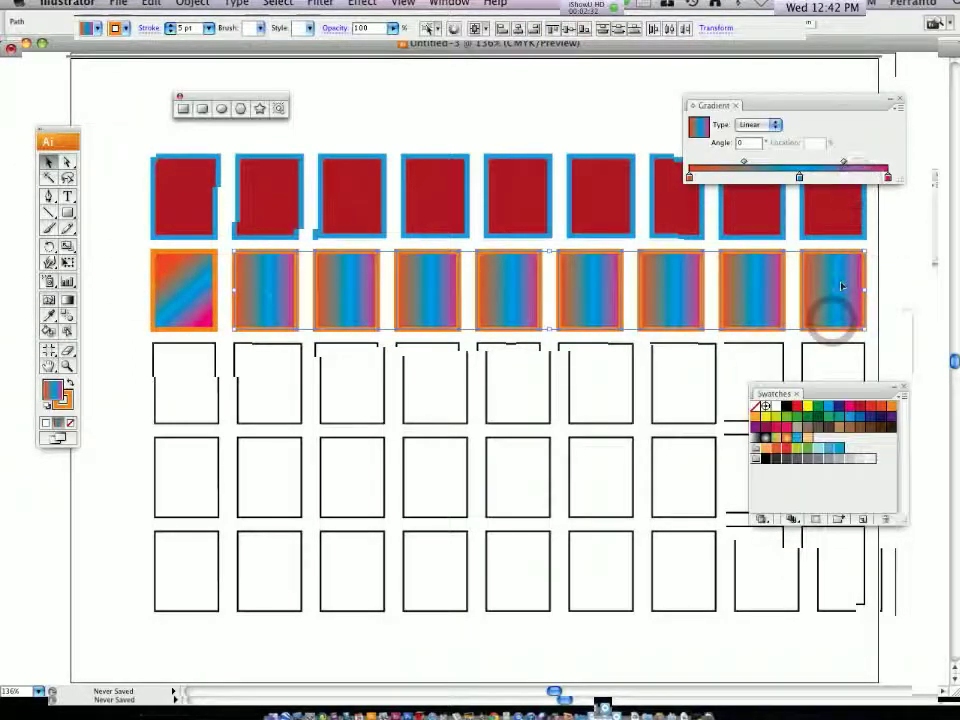
- Select all nine second-row rectangles and stretch one continuous linear gradient horizontally across the whole row with the Gradient tool
click(121, 291)
drag(116, 271, 853, 311)
click(67, 299)
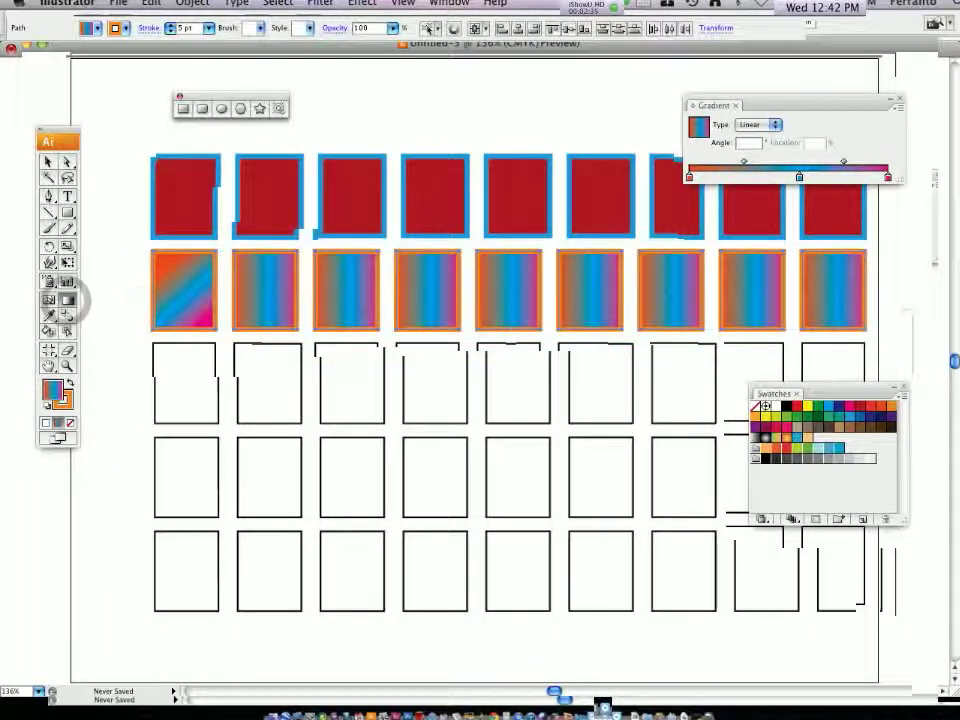
drag(168, 292, 232, 293)
drag(718, 298, 790, 303)
click(47, 161)
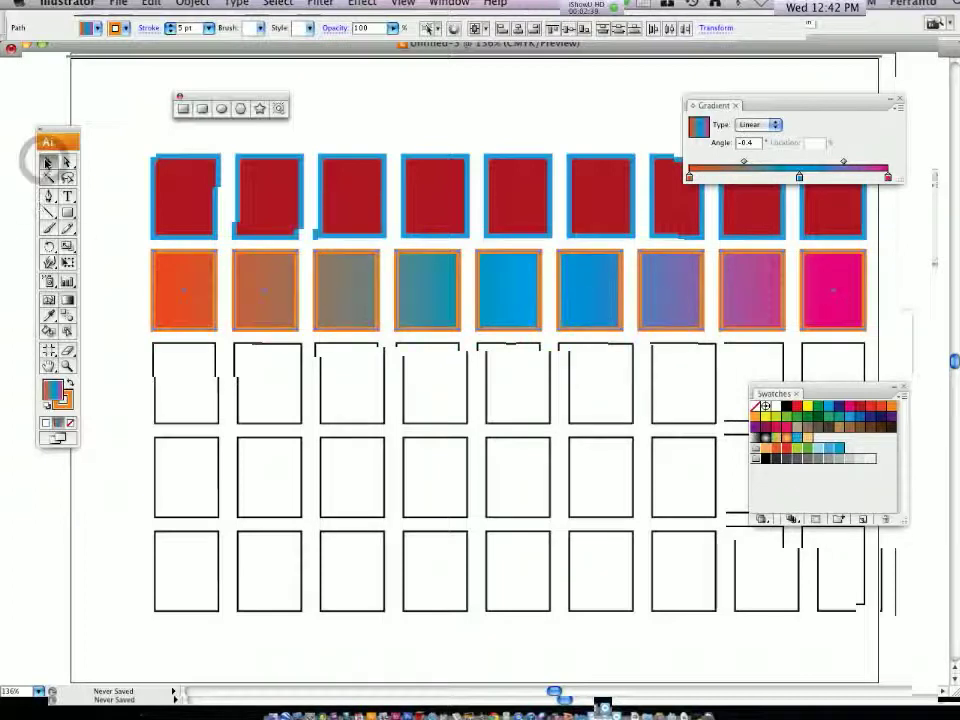
click(126, 203)
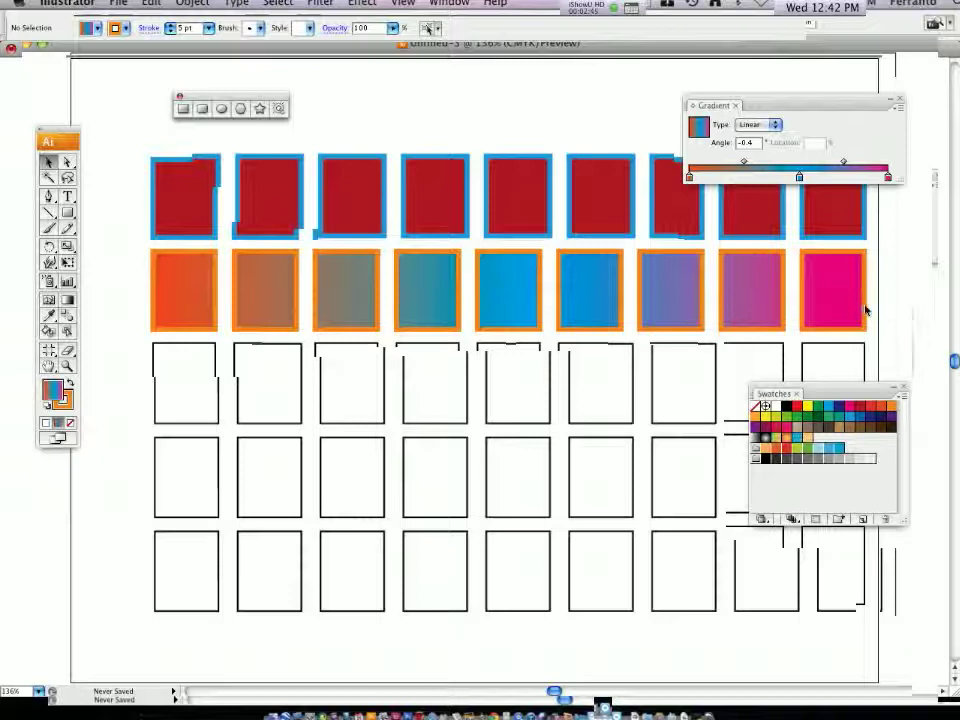
- Select the first rectangle in the third row, show the Color panel and place it beside the artwork
click(186, 362)
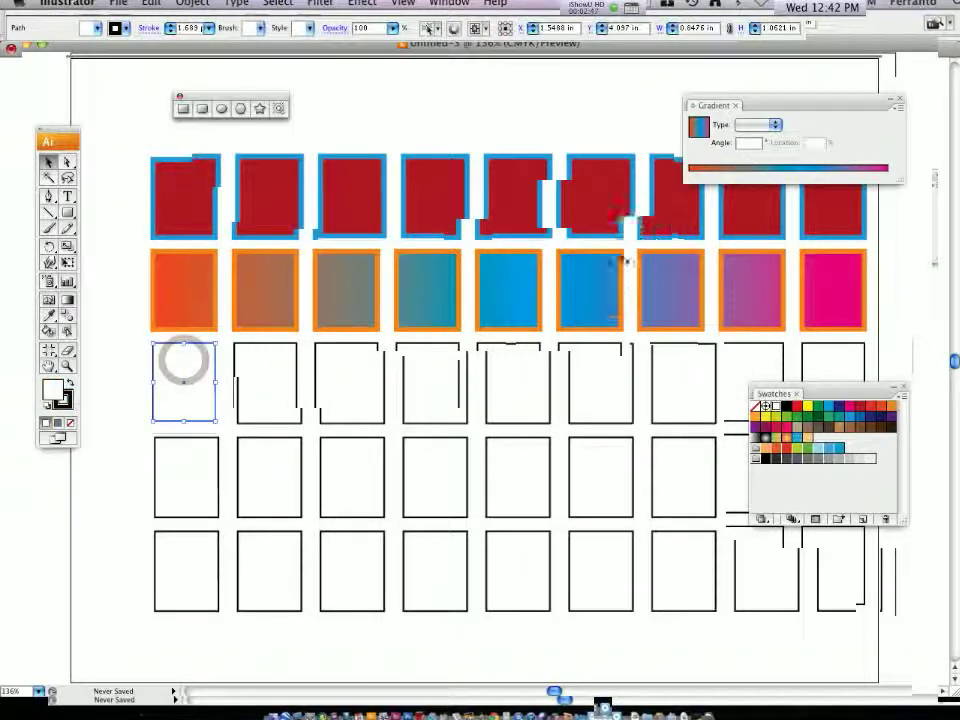
click(441, 7)
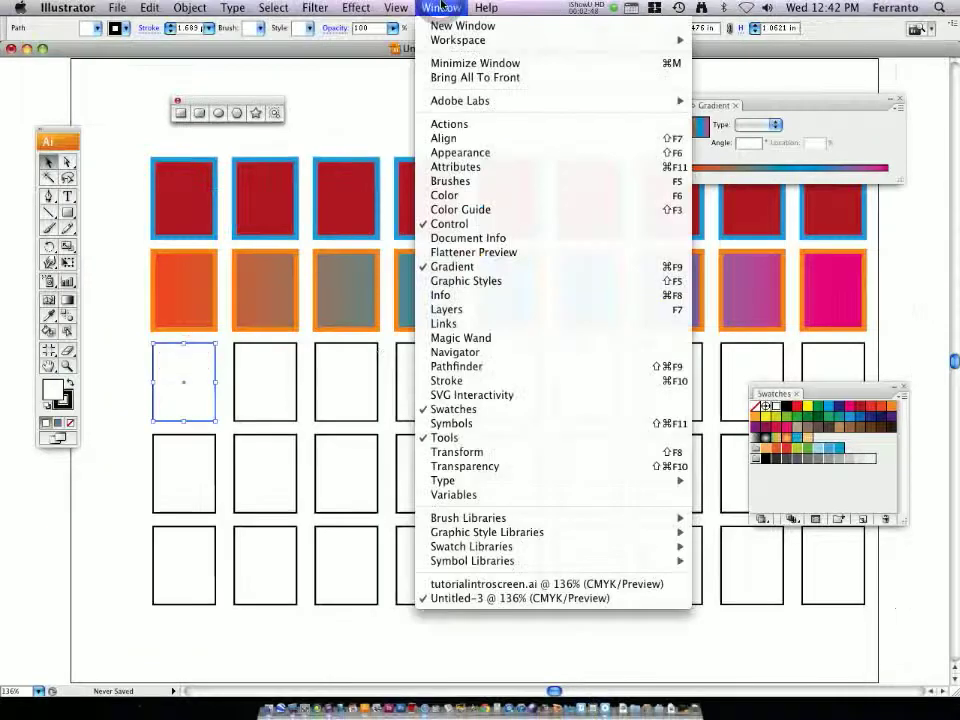
click(450, 195)
drag(370, 195, 687, 222)
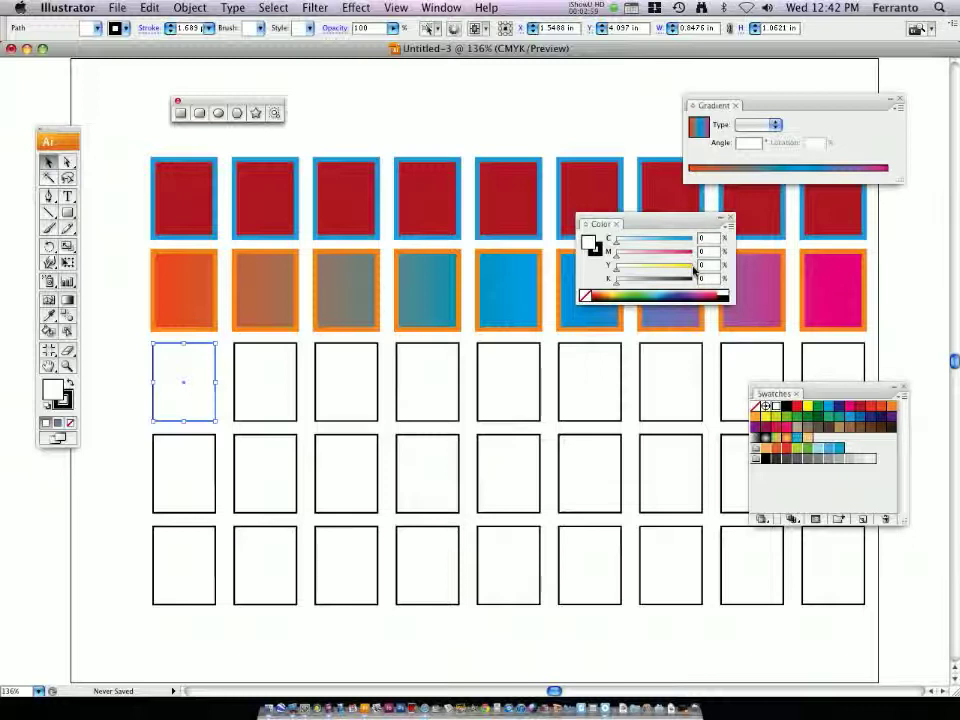
- Mix a dark CMYK fill for the rectangle, replace it with green sampled from the colour spectrum, and move the Color panel aside
drag(615, 284, 673, 259)
click(671, 241)
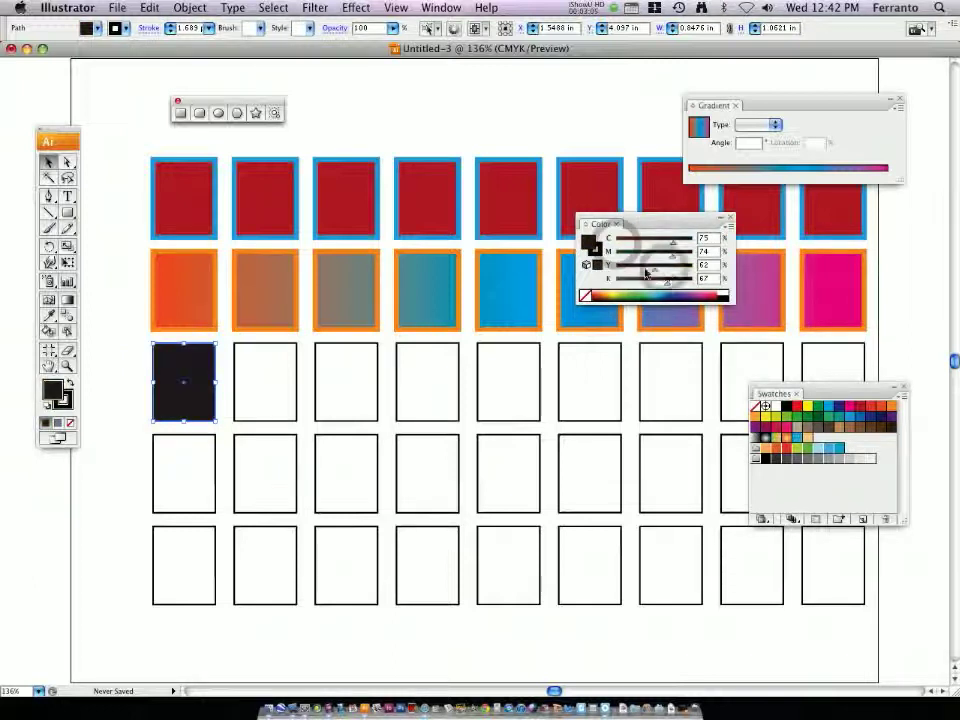
drag(633, 288, 599, 293)
drag(686, 296, 622, 295)
drag(650, 221, 770, 218)
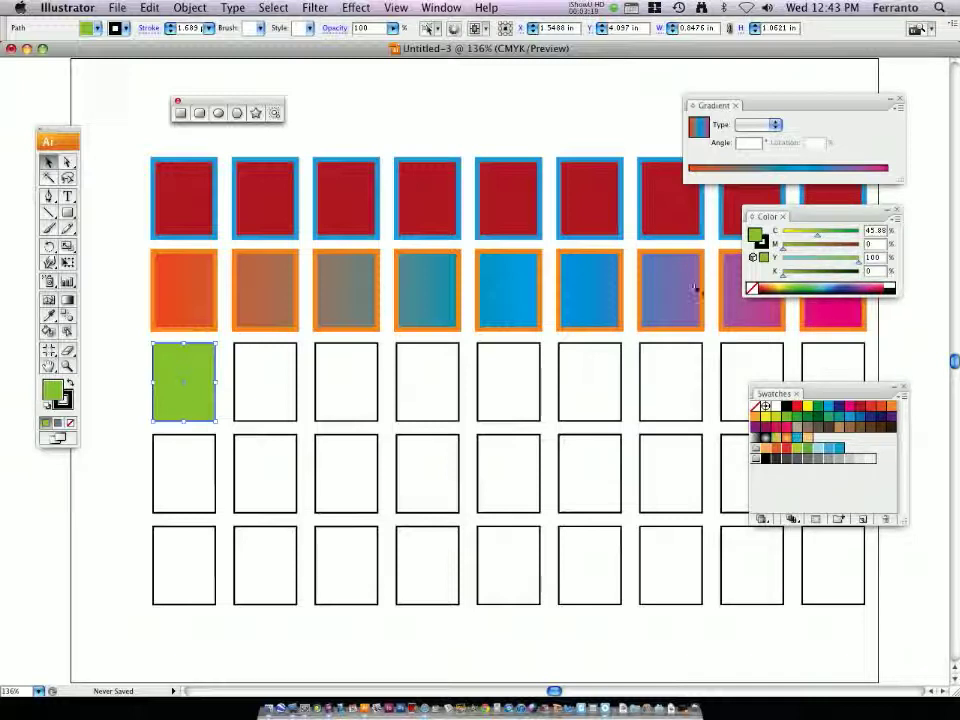
- Open the Baroque swatch library from the Art History collection
click(443, 8)
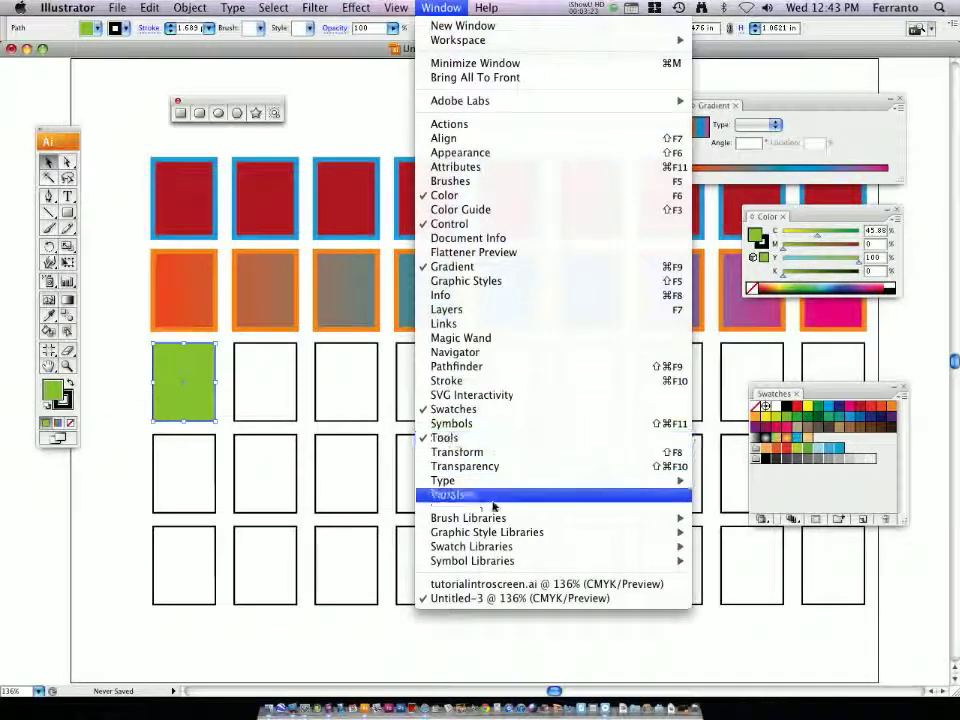
mouse_move(502, 549)
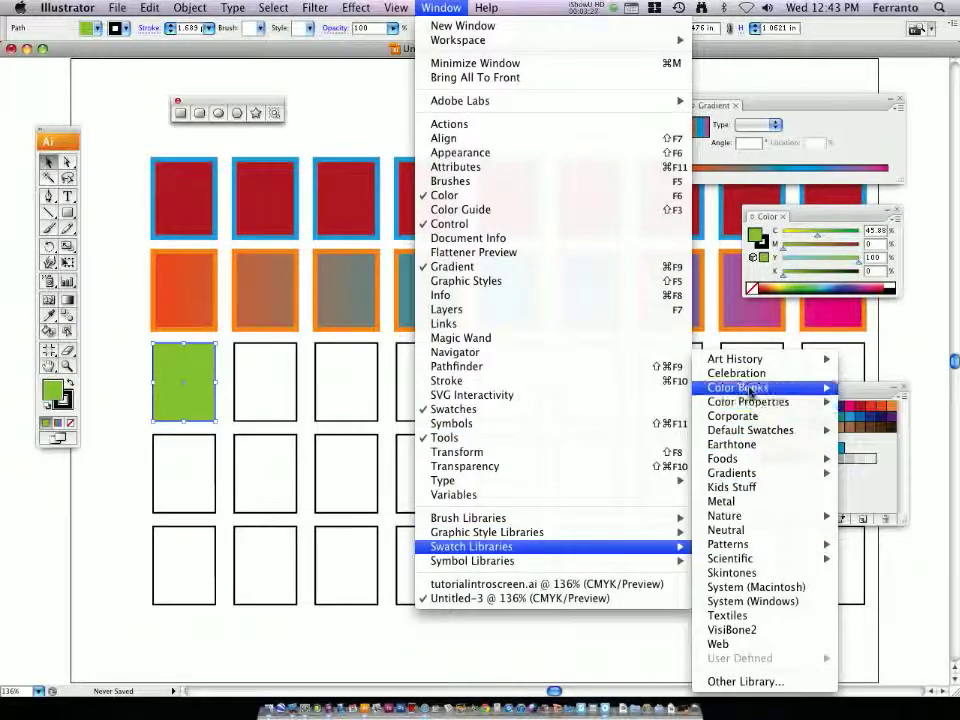
mouse_move(744, 360)
click(612, 373)
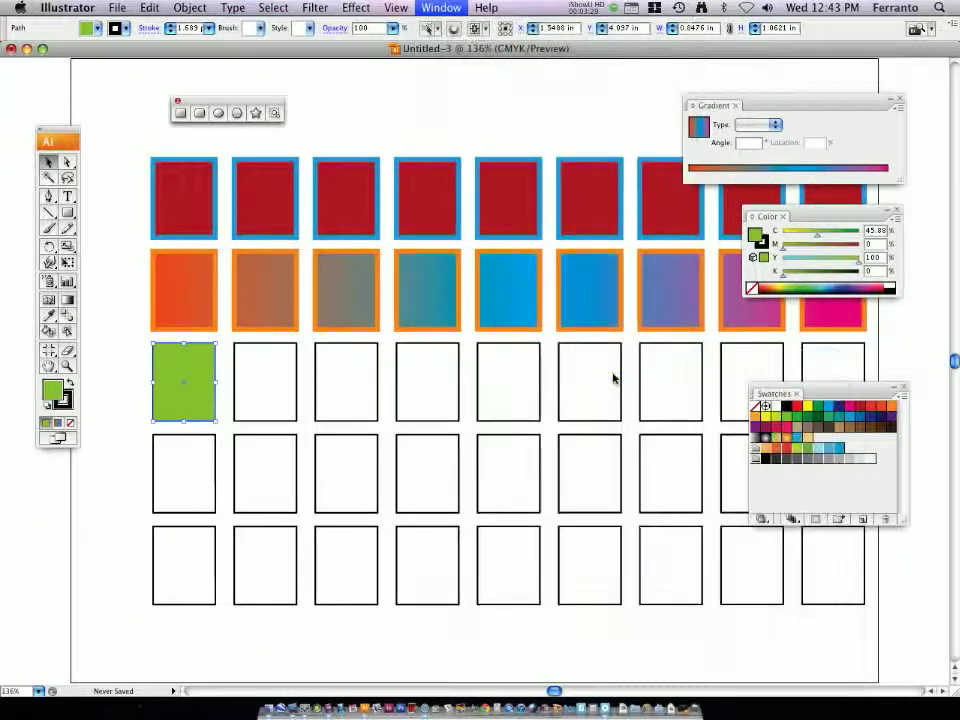
- Fill the rectangle with the yellow-orange Baroque swatch and add two Baroque colours to the document's swatches
click(668, 226)
click(699, 222)
click(688, 232)
click(700, 205)
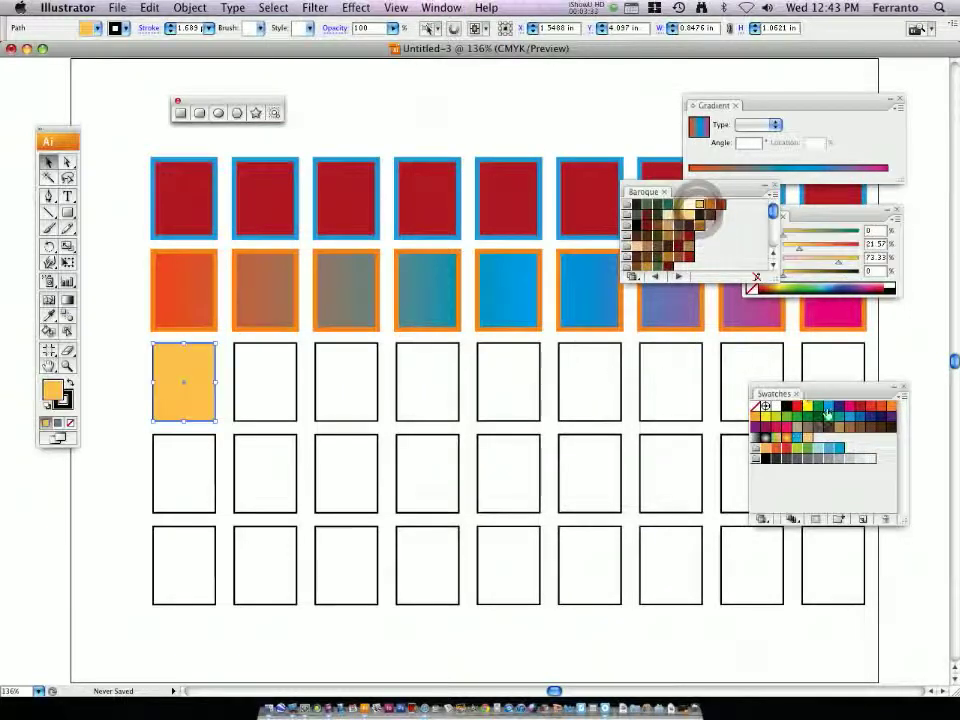
mouse_move(700, 228)
mouse_down()
mouse_move(745, 252)
mouse_move(866, 448)
mouse_up()
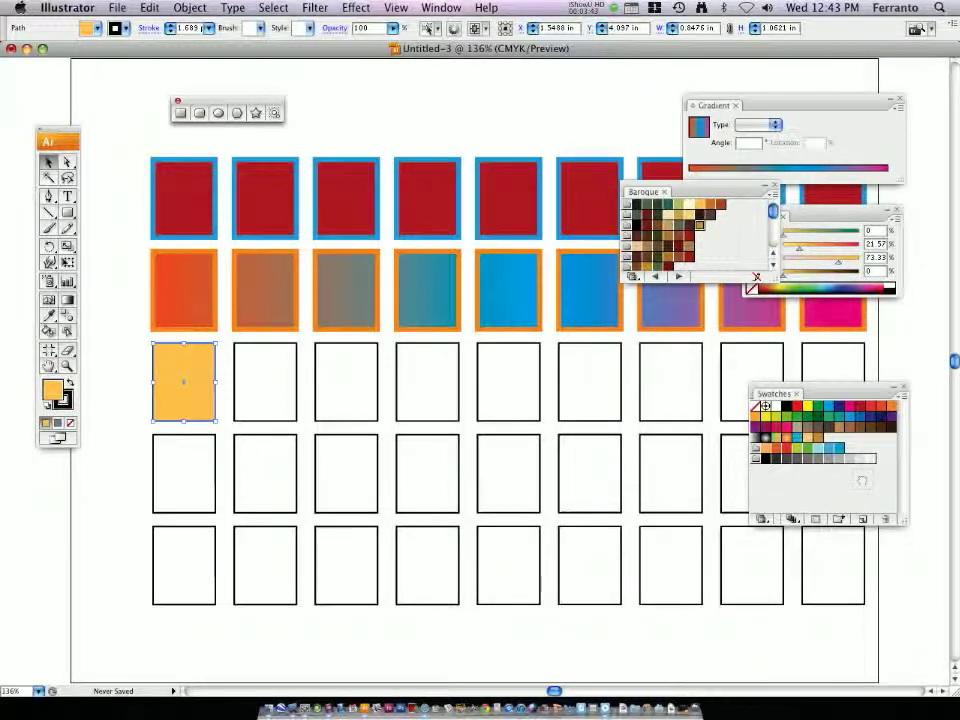
click(822, 487)
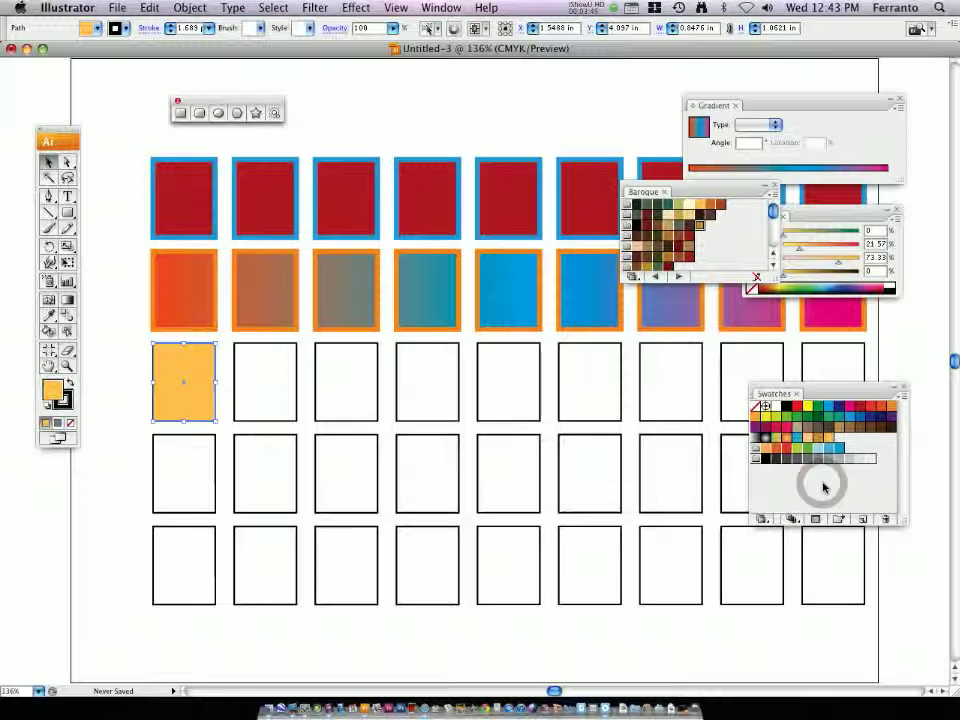
- Fill the third row's second rectangle with the blue, green and orange linear gradient swatch and its third rectangle with 100% cyan
click(256, 396)
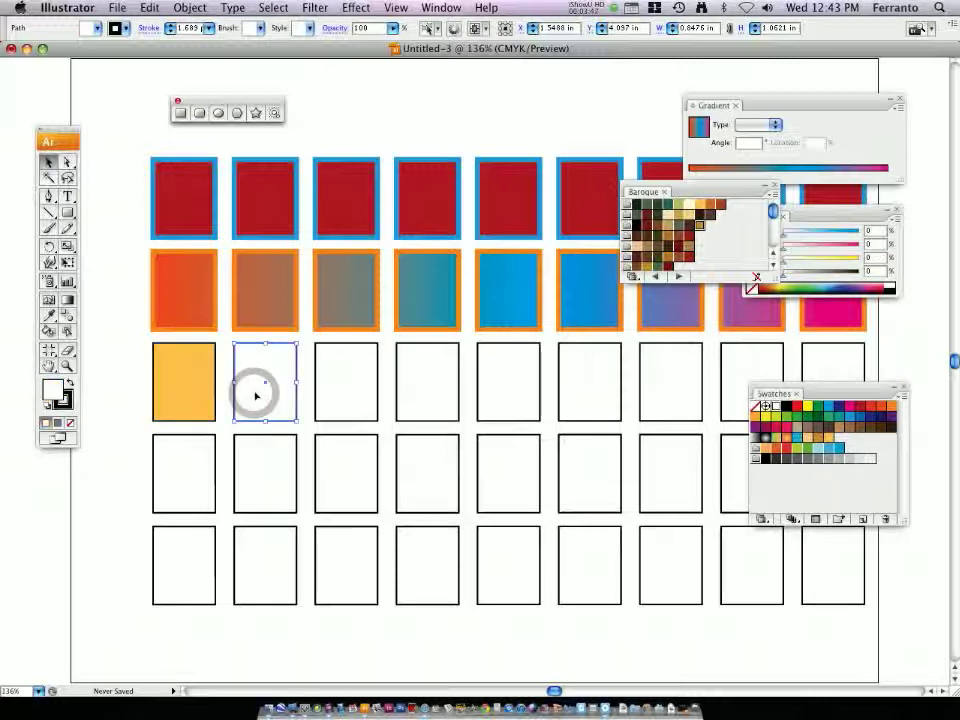
click(92, 28)
click(87, 62)
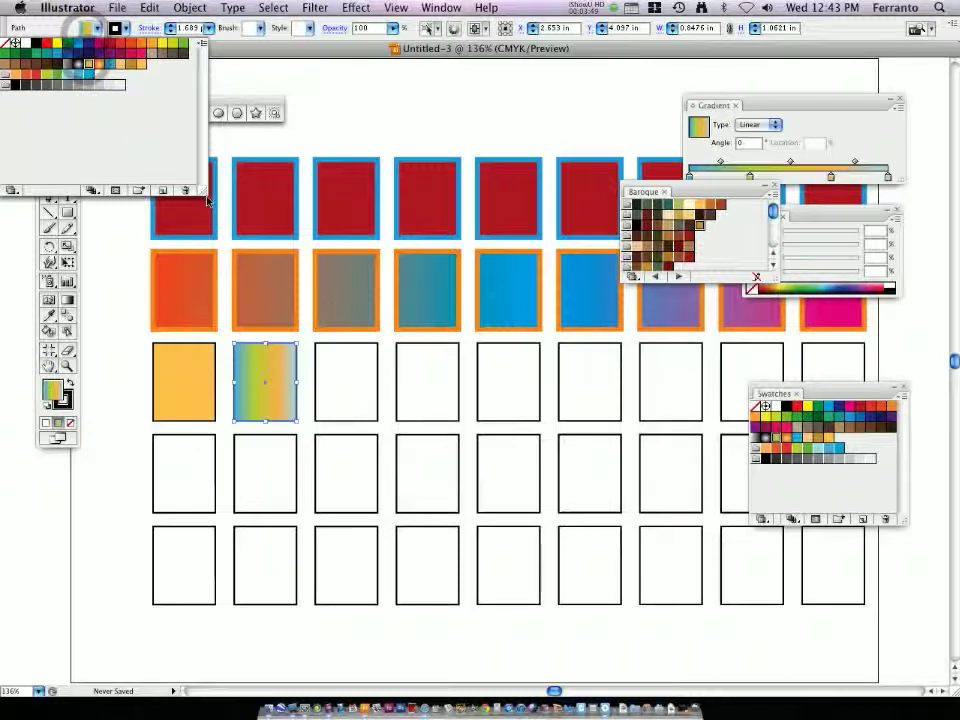
click(348, 364)
click(96, 29)
click(78, 44)
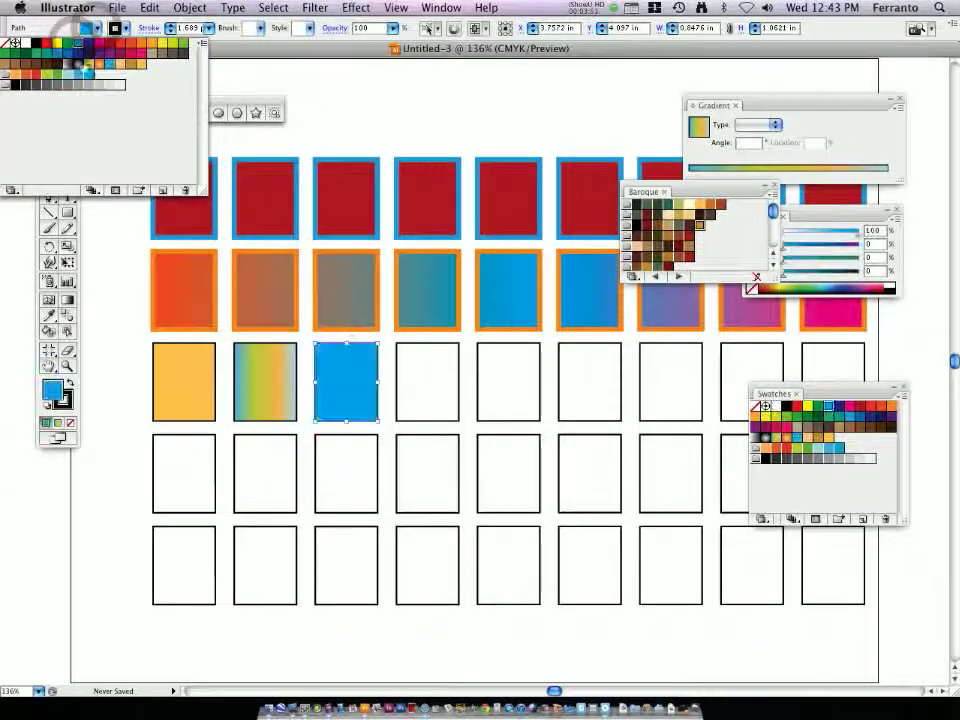
click(387, 354)
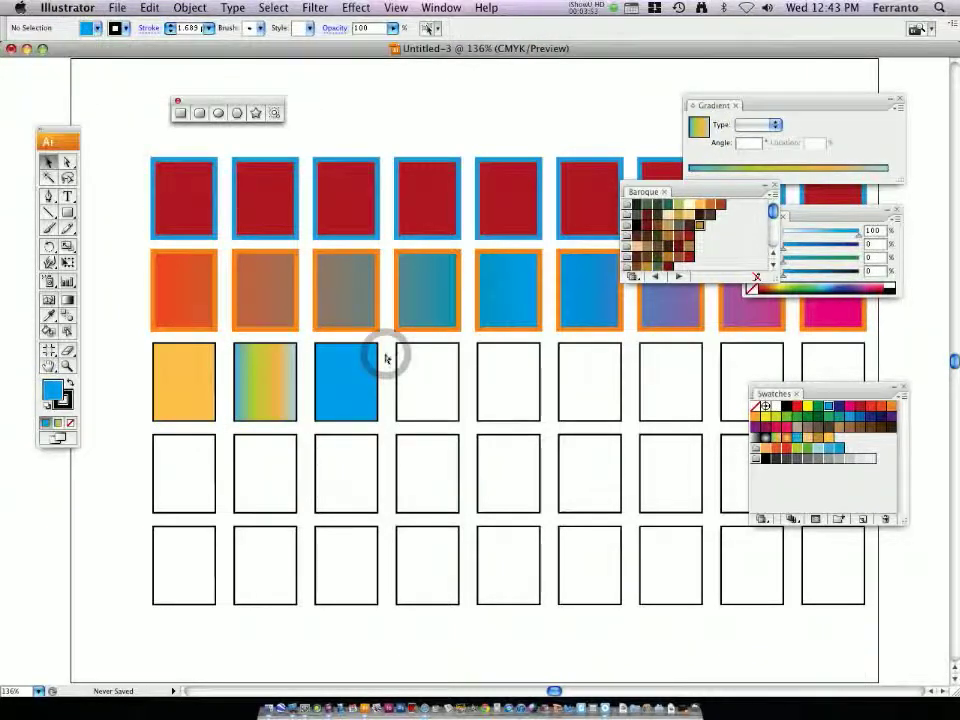